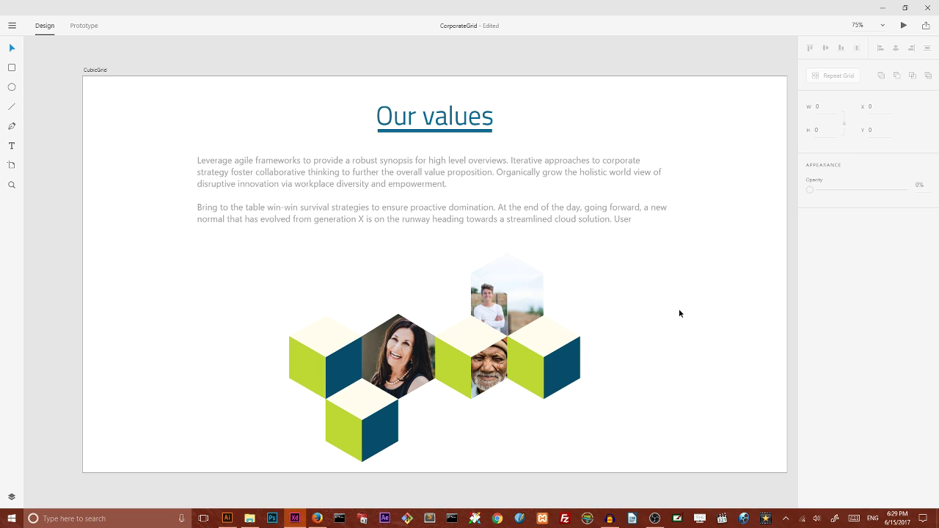
# Marquee-select the whole cube and photo grid and delete it, keeping the heading and paragraphs
pyautogui.moveTo(242, 272); pyautogui.dragTo(636, 433)
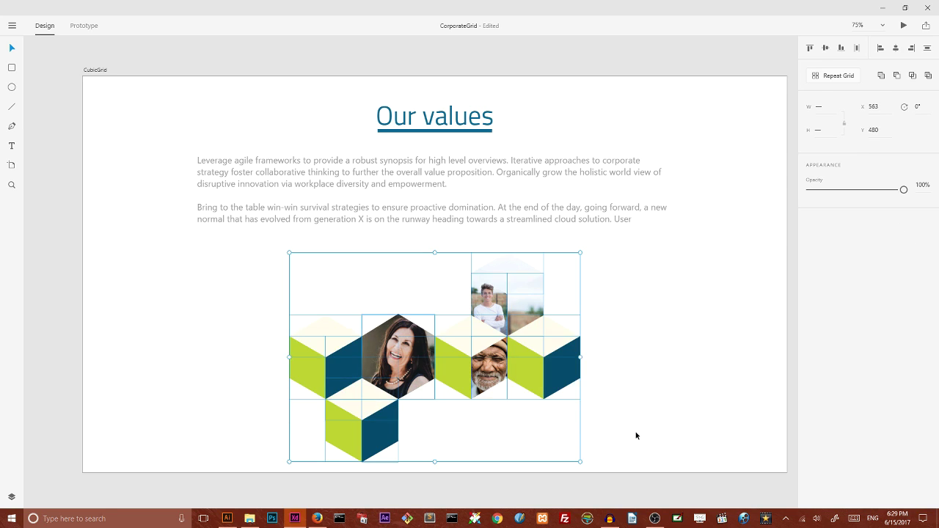
pyautogui.press('Delete')
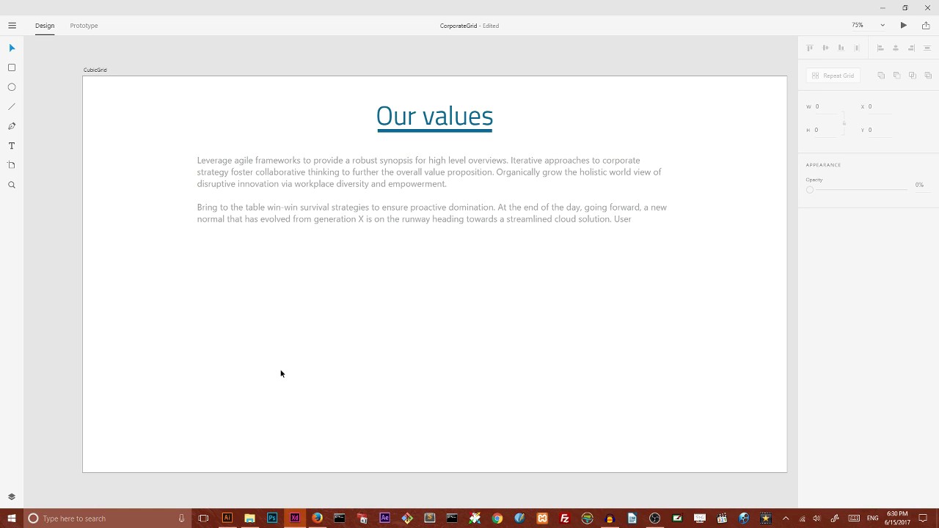
# View the five generated Corporate Ipsum paragraphs in Firefox, then minimize Firefox to return to XD
pyautogui.click(317, 518)
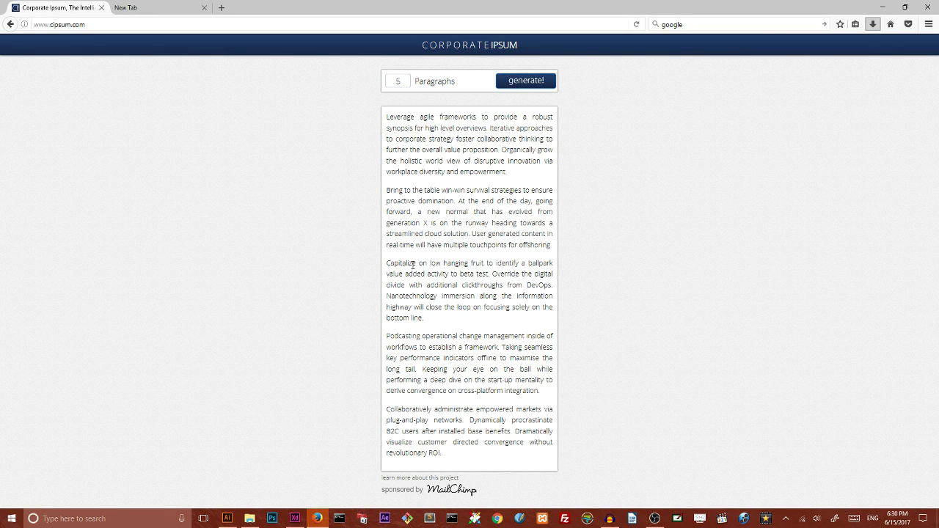
pyautogui.click(883, 7)
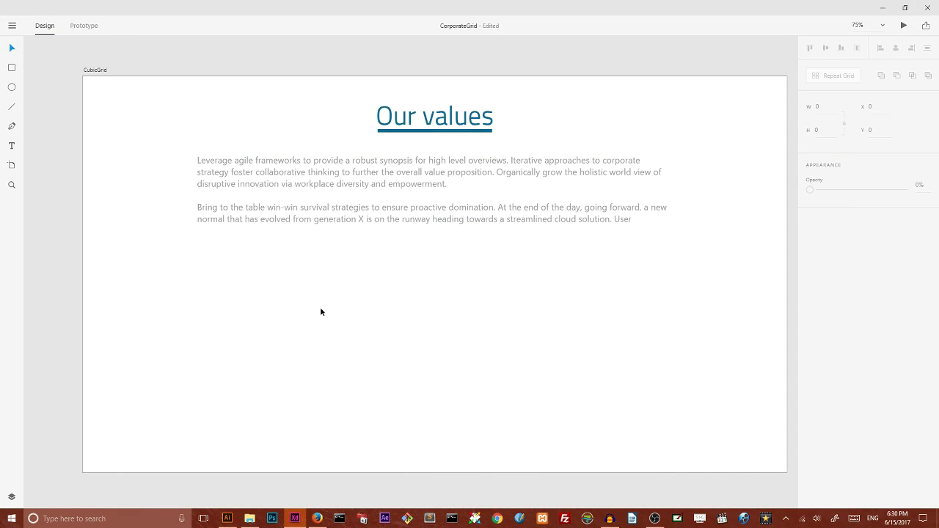
# Import the 'grid' cube graphic, place it below the paragraphs and scale it to 840 wide
pyautogui.click(11, 26)
pyautogui.click(40, 243)
pyautogui.doubleClick(359, 71)
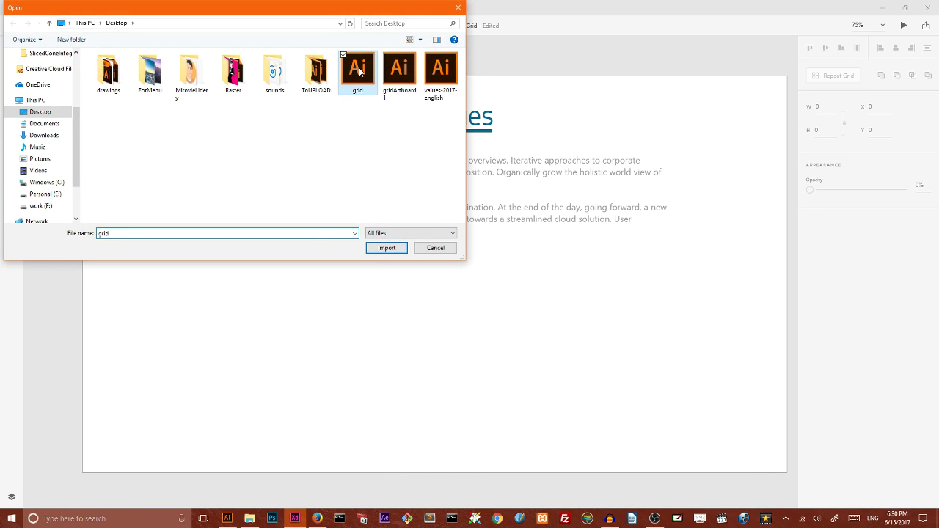
pyautogui.moveTo(499, 270); pyautogui.dragTo(496, 344)
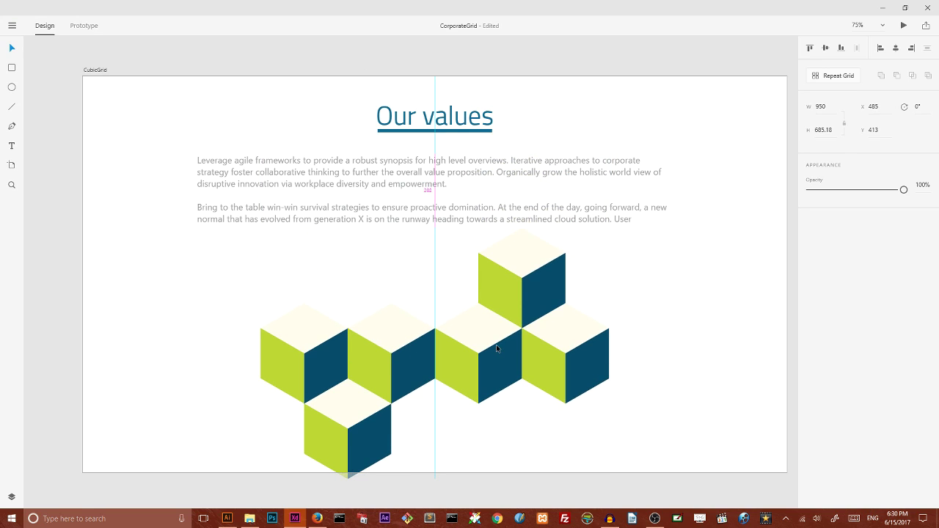
pyautogui.moveTo(608, 231); pyautogui.dragTo(589, 242)
pyautogui.moveTo(517, 288)
pyautogui.mouseDown()
pyautogui.moveTo(512, 273)
pyautogui.moveTo(512, 300)
pyautogui.mouseUp()
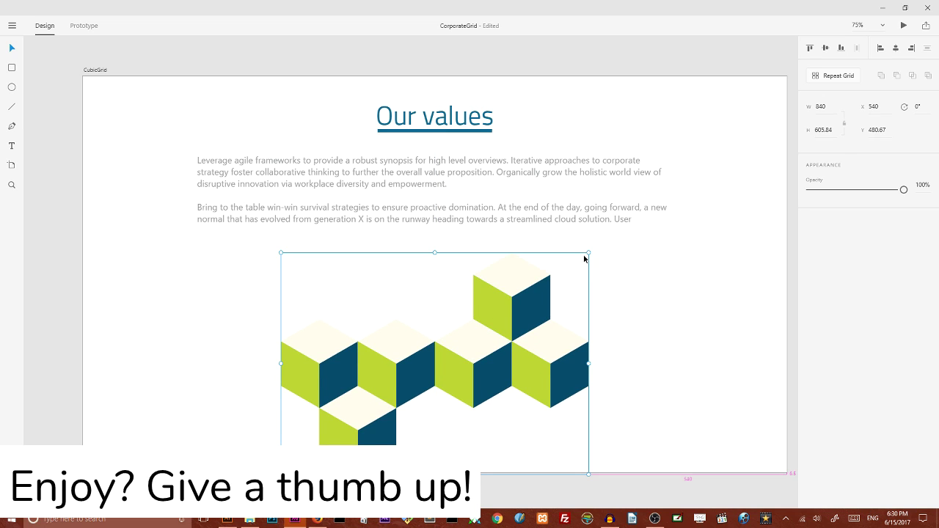
# Scale the cube graphic down to 777.31 wide and centre it horizontally at X 571
pyautogui.hotkey('alt', 'shift')
pyautogui.moveTo(281, 474); pyautogui.dragTo(293, 456)
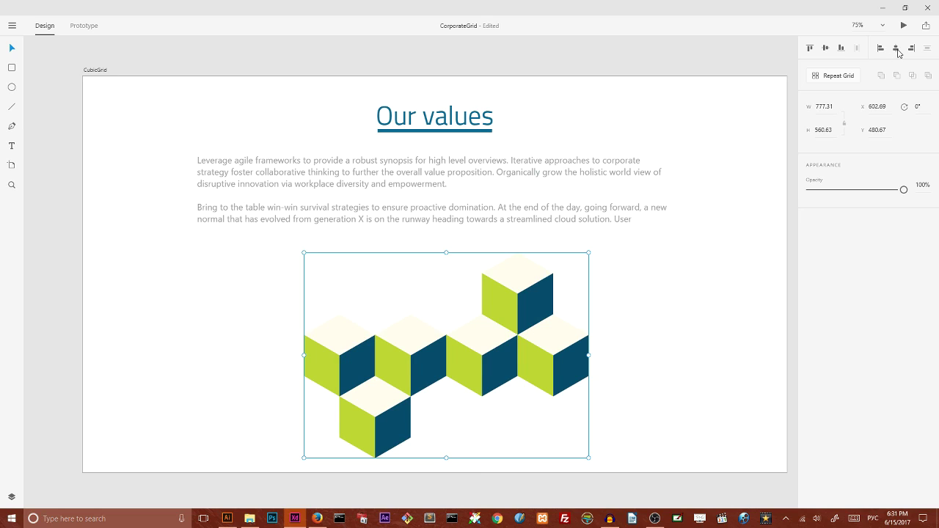
pyautogui.click(896, 47)
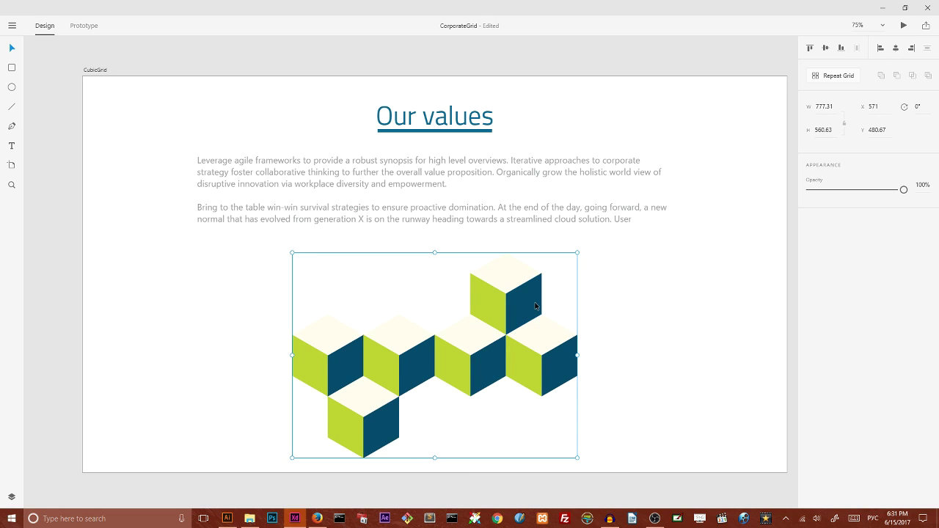
# Ungroup the cube graphic into separate faces and deselect everything
pyautogui.hotkey('alt', 'shift')
pyautogui.hotkey('alt', 'shift')
pyautogui.rightClick(522, 302)
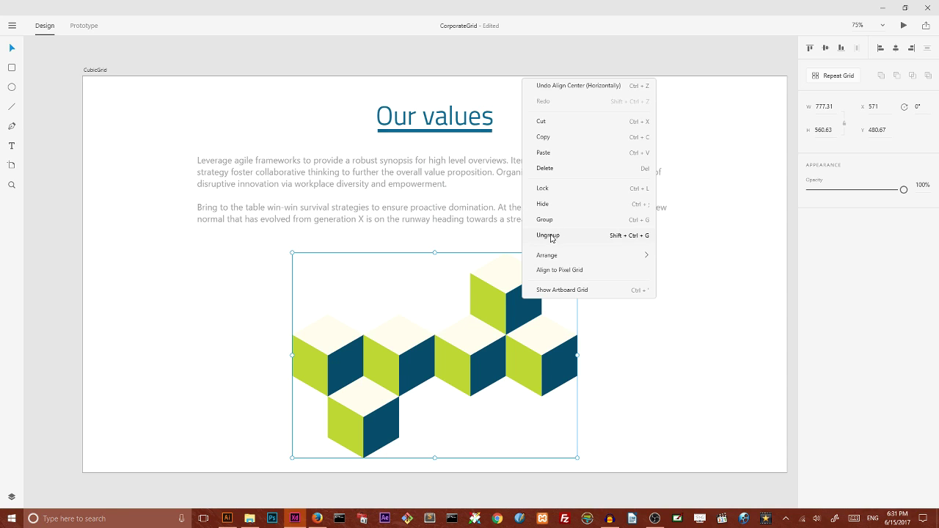
pyautogui.click(548, 235)
pyautogui.click(673, 295)
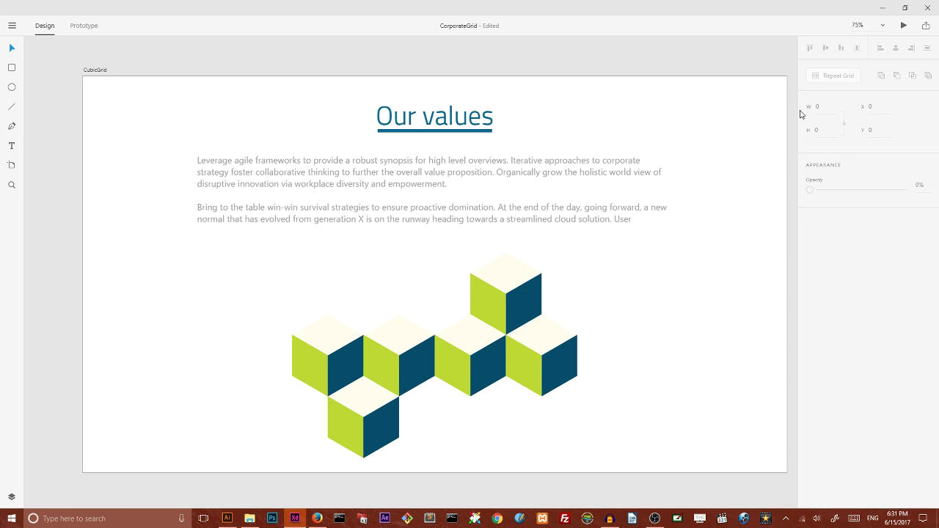
# Place the restored XD window beside the CorporatePhotos folder and select the top cube's green face
pyautogui.click(907, 8)
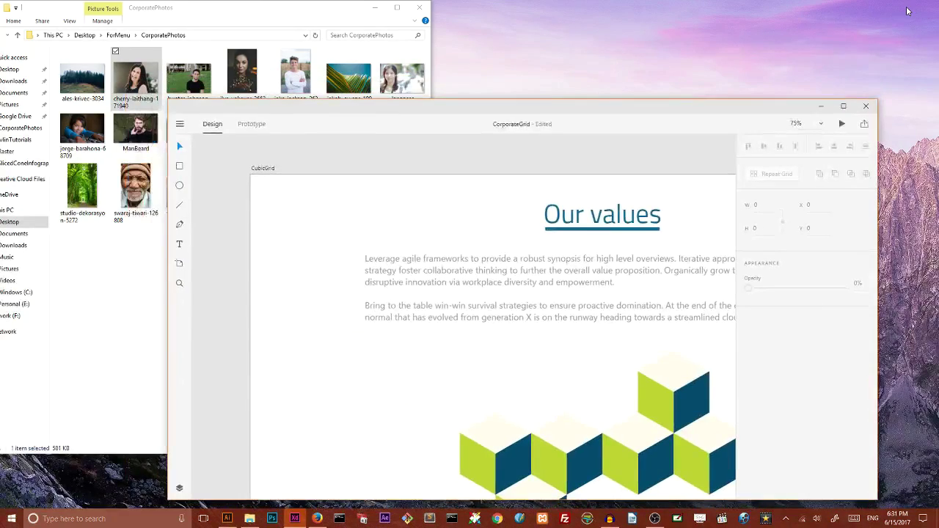
pyautogui.moveTo(668, 105); pyautogui.dragTo(787, 36)
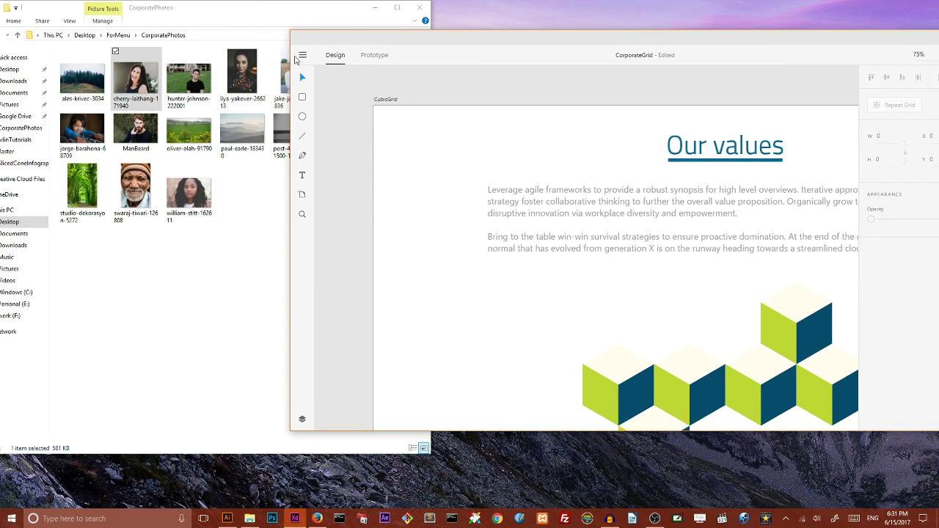
pyautogui.moveTo(248, 16); pyautogui.dragTo(229, 36)
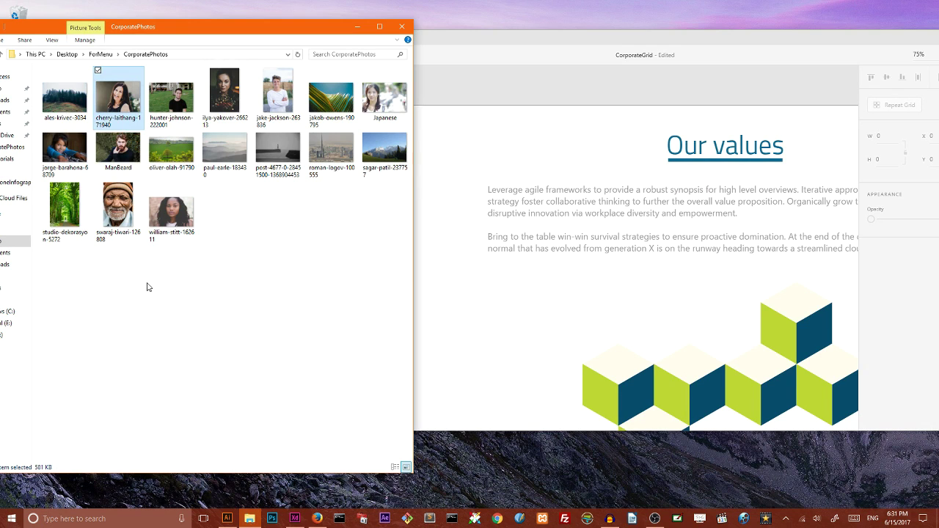
pyautogui.scroll(-2, 646, 282)
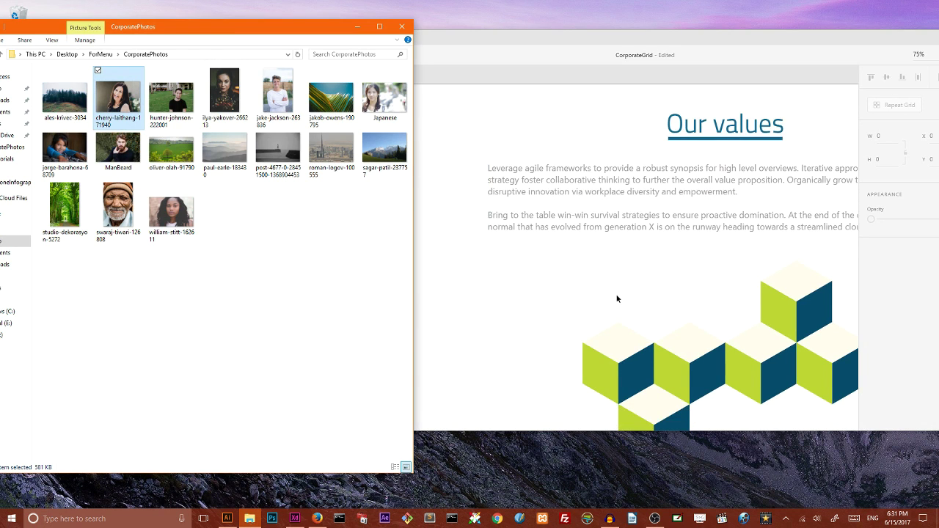
pyautogui.scroll(-2, 616, 298)
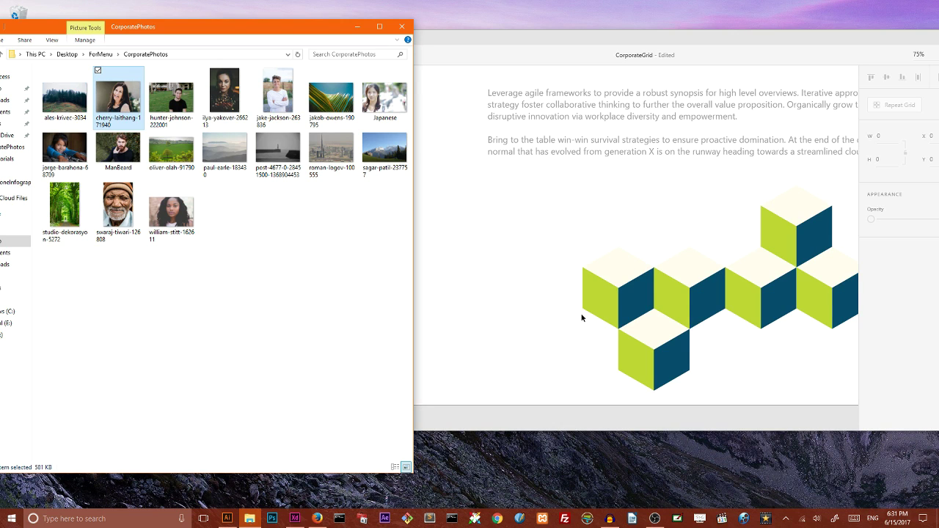
pyautogui.click(784, 234)
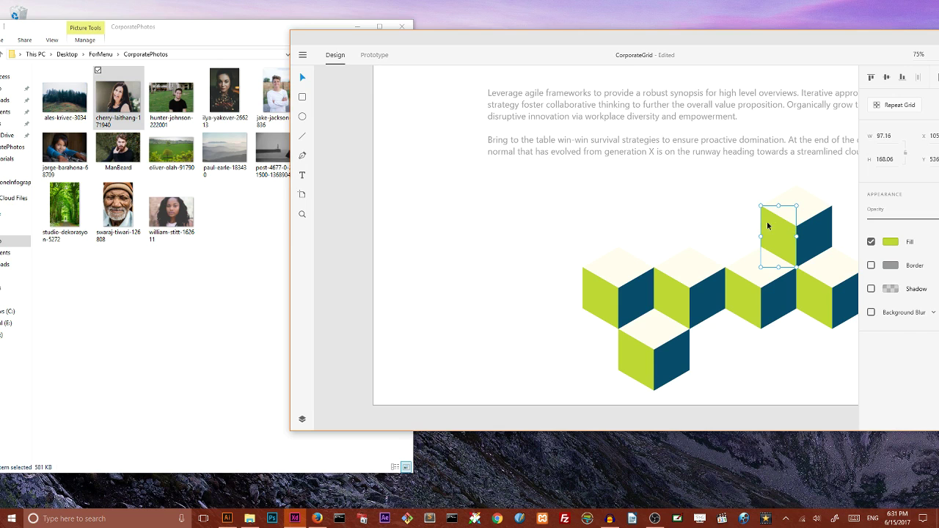
# Fill cube faces with the jake-jackson, swaraj-tiwari and cherry-laithang photos from CorporatePhotos
pyautogui.click(218, 35)
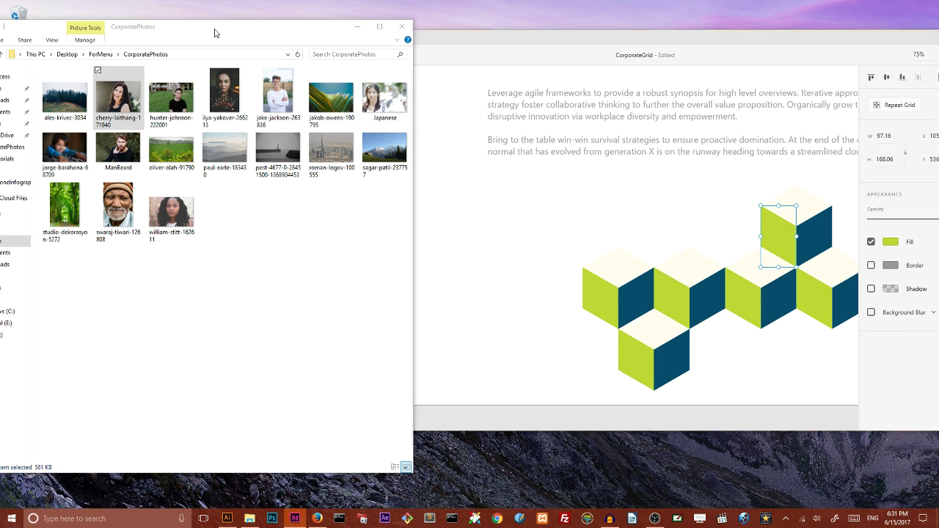
pyautogui.moveTo(281, 91); pyautogui.dragTo(779, 246)
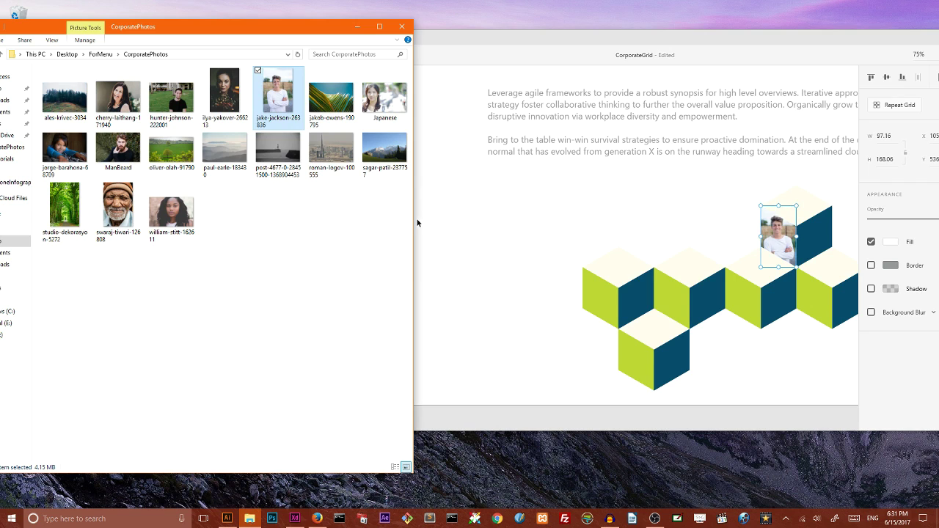
pyautogui.moveTo(278, 91); pyautogui.dragTo(773, 297)
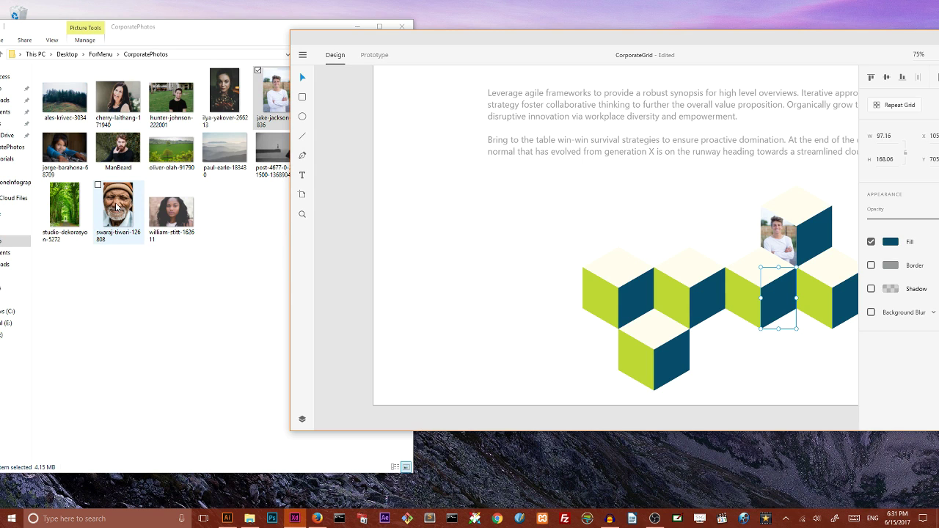
pyautogui.moveTo(115, 208); pyautogui.dragTo(771, 304)
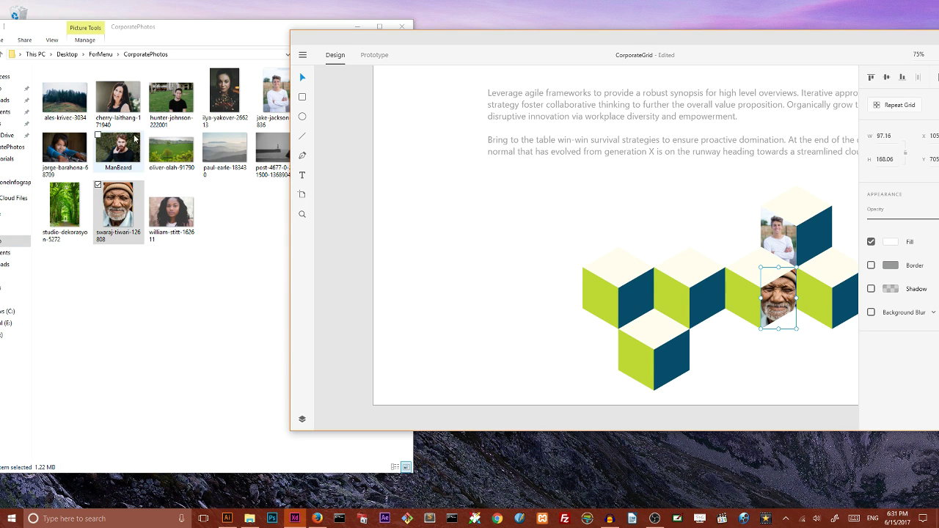
pyautogui.click(119, 103)
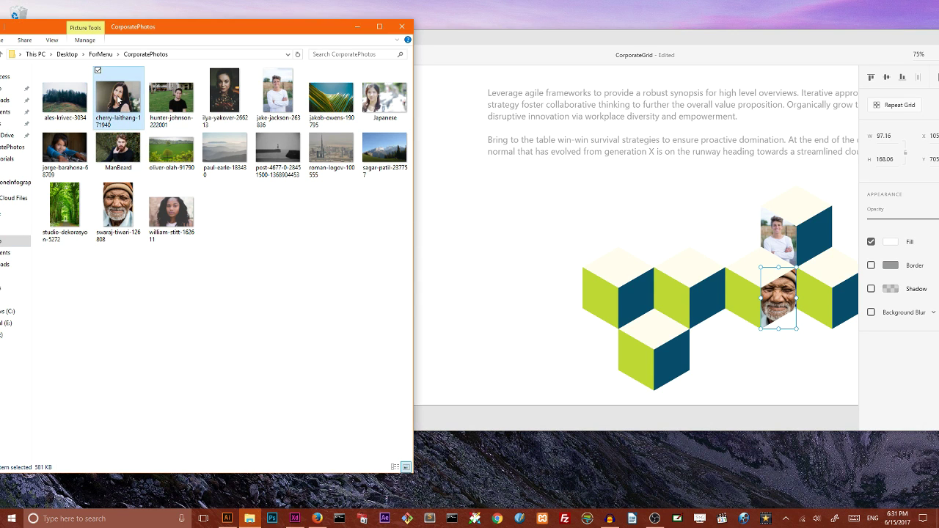
pyautogui.click(681, 297)
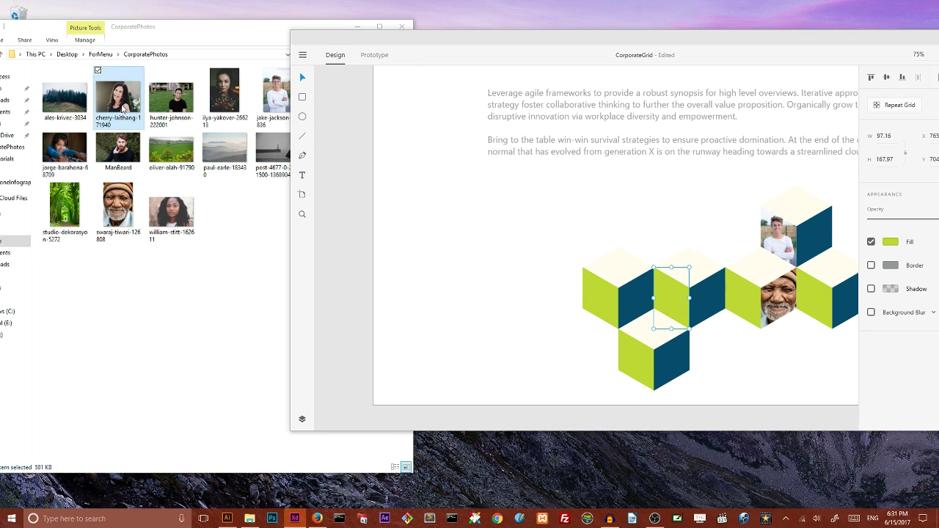
pyautogui.moveTo(140, 116); pyautogui.dragTo(679, 318)
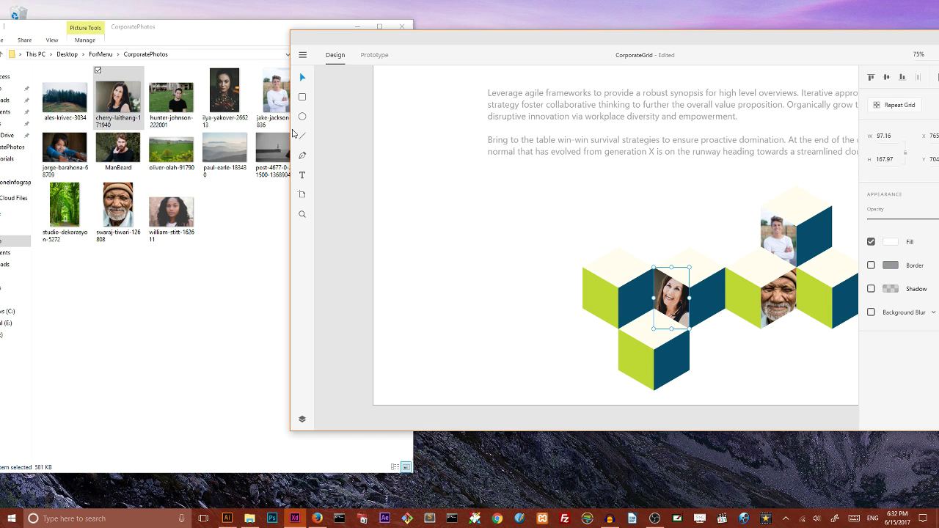
pyautogui.moveTo(276, 94); pyautogui.dragTo(487, 262)
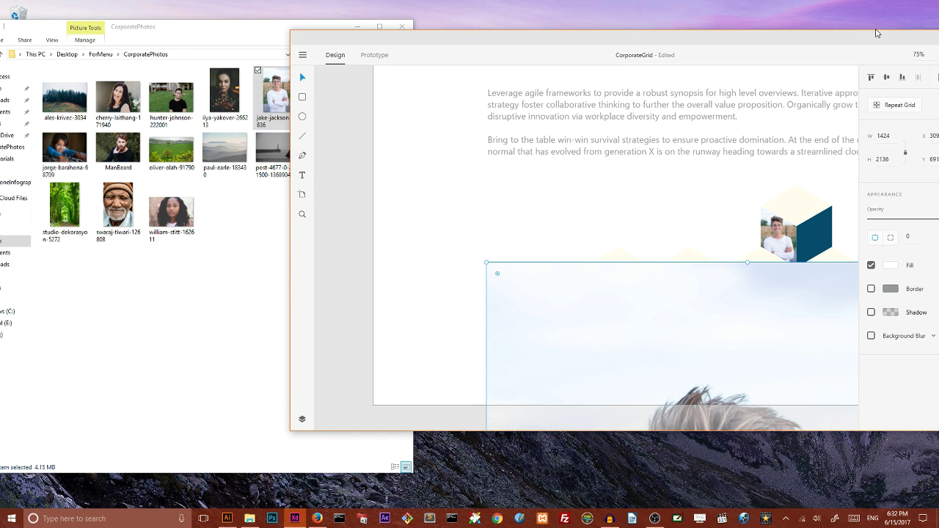
pyautogui.moveTo(846, 39); pyautogui.dragTo(645, 72)
pyautogui.click(765, 69)
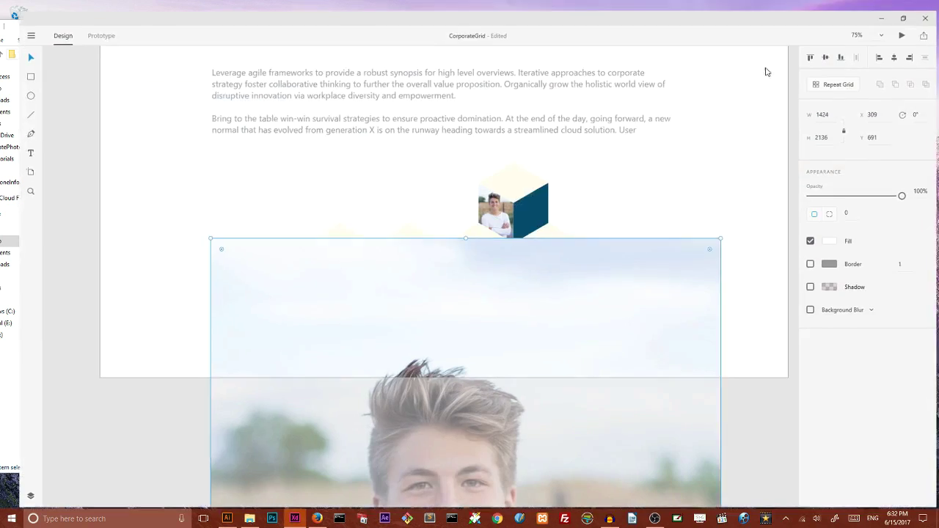
pyautogui.moveTo(717, 234); pyautogui.dragTo(546, 342)
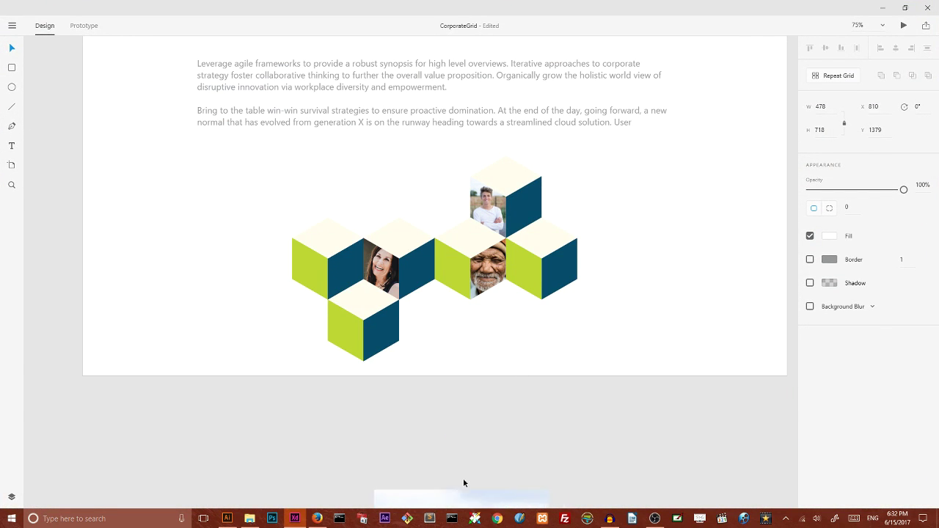
pyautogui.moveTo(464, 484); pyautogui.dragTo(703, 149)
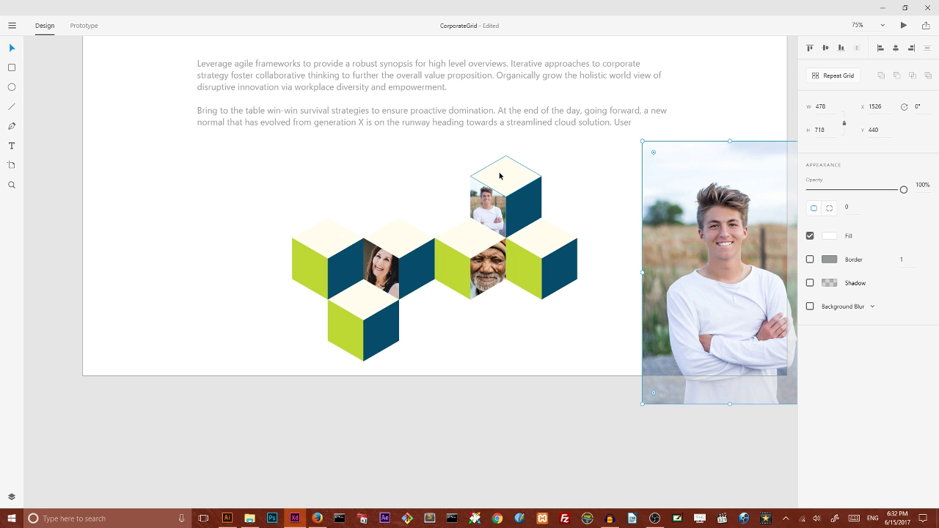
pyautogui.click(500, 176)
# Duplicate the young man's photo to the artboard's left edge and move the original toward centre
pyautogui.click(529, 212)
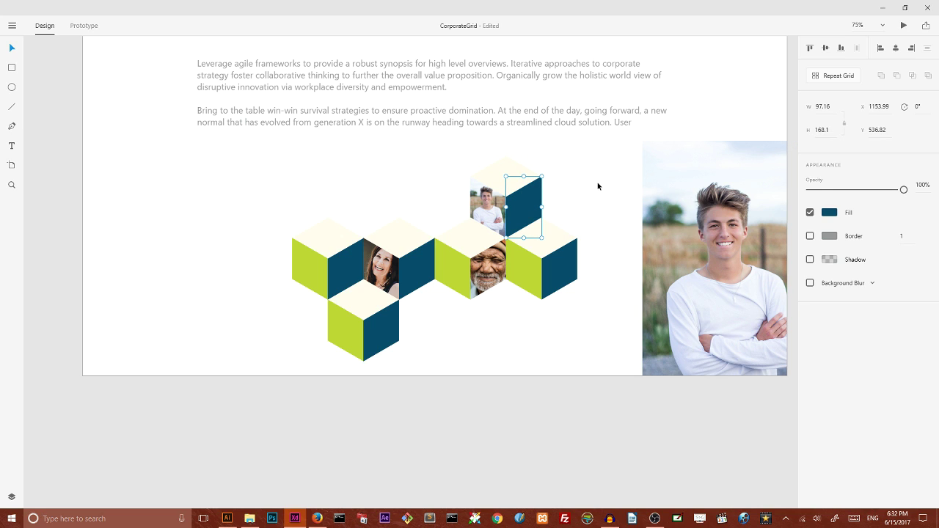
pyautogui.moveTo(690, 178); pyautogui.dragTo(132, 168)
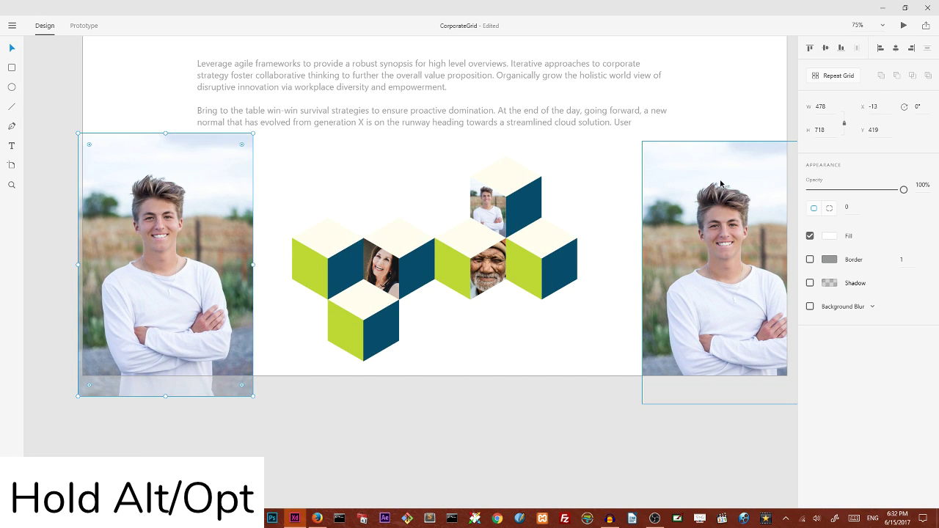
pyautogui.moveTo(741, 184); pyautogui.dragTo(533, 183)
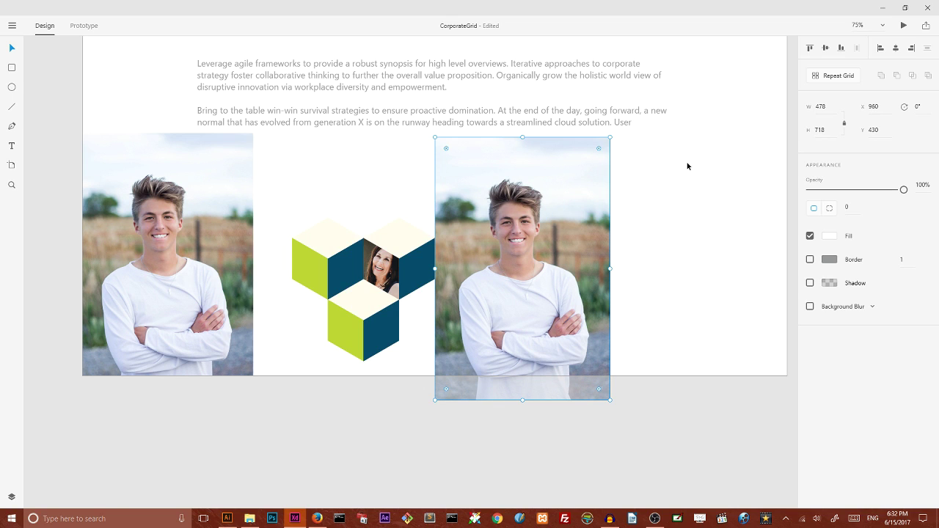
# Send the original photo behind the right cube cluster and zoom in to check the overlap
pyautogui.hotkey('ctrl', 'shift', '[')
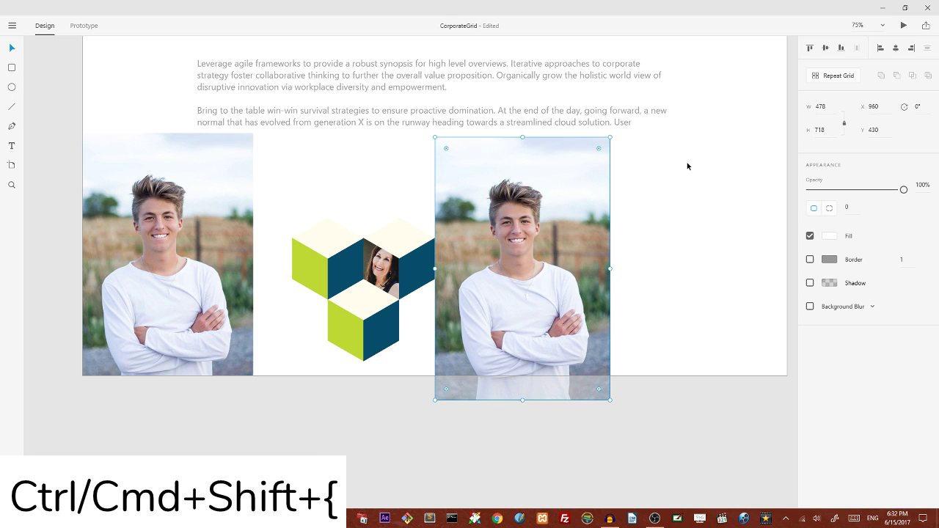
pyautogui.hotkey('ctrl', 'shift', '[')
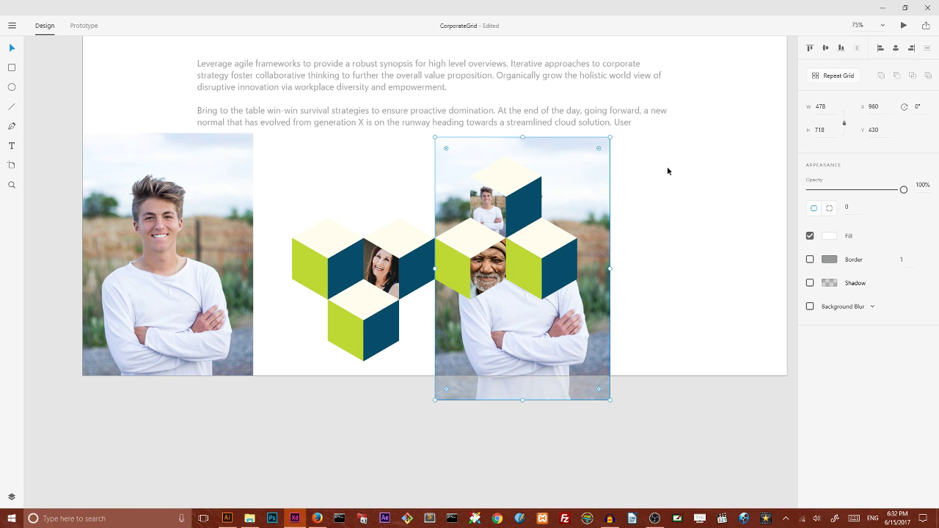
pyautogui.hotkey('ctrl', '2')
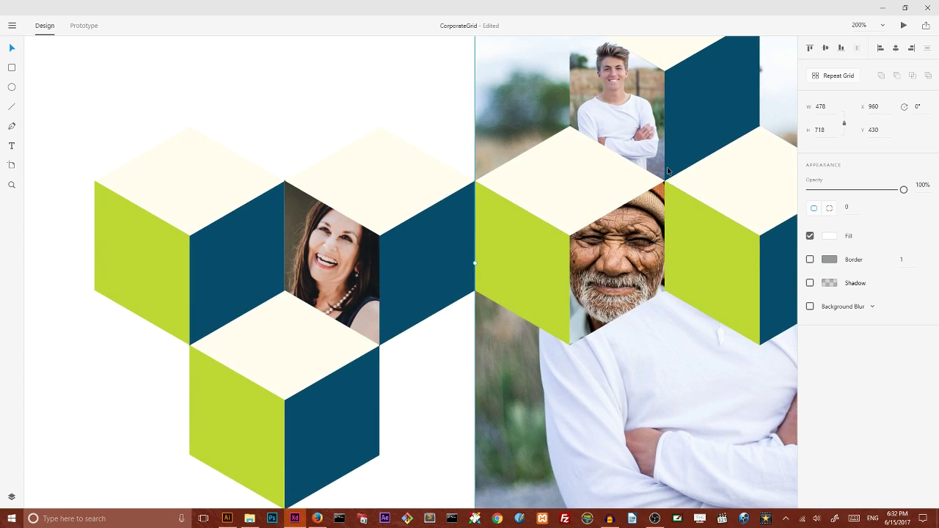
pyautogui.hotkey('ctrl', '=')
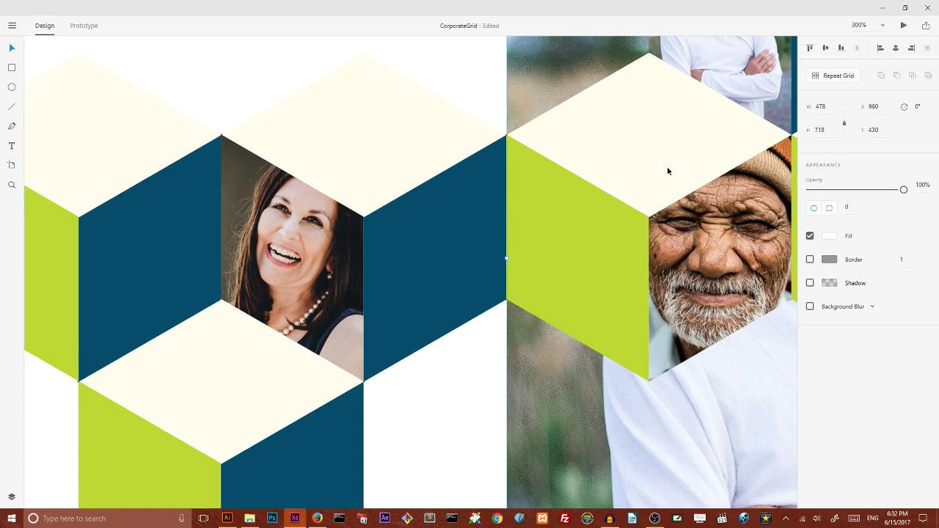
pyautogui.hotkey('ctrl', '1')
pyautogui.click(526, 147)
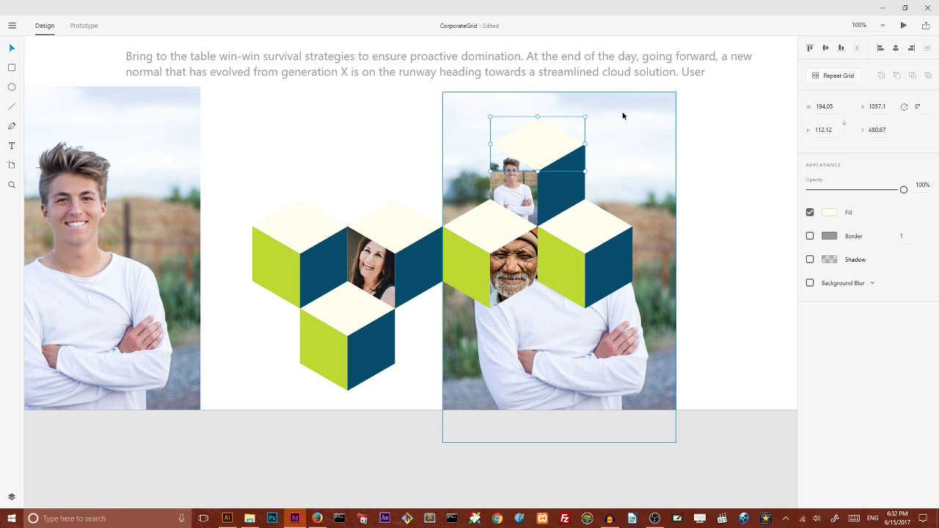
# Mask the right photo with the upper cube's top face, then move the left copy over the grid
pyautogui.moveTo(633, 115)
pyautogui.mouseDown()
pyautogui.moveTo(654, 115)
pyautogui.moveTo(638, 116)
pyautogui.moveTo(652, 120)
pyautogui.moveTo(645, 126)
pyautogui.mouseUp()
pyautogui.rightClick(541, 143)
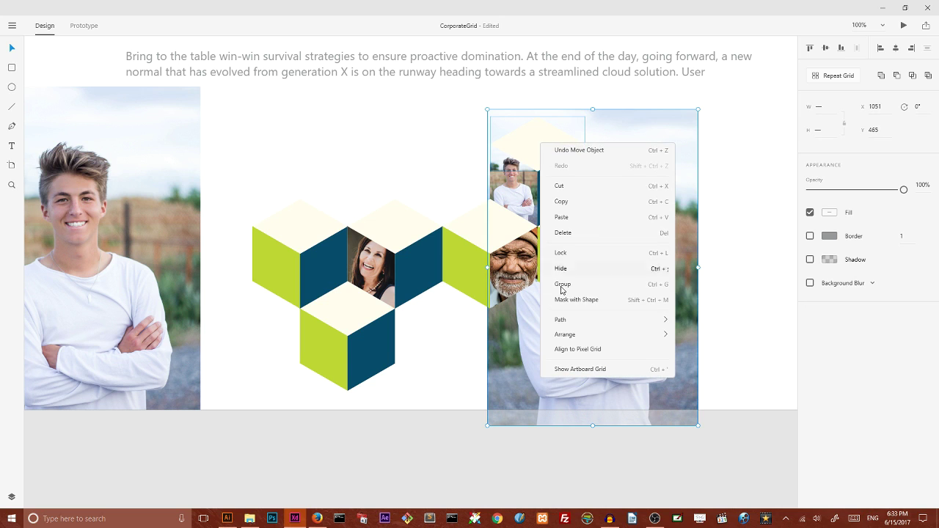
pyautogui.click(569, 301)
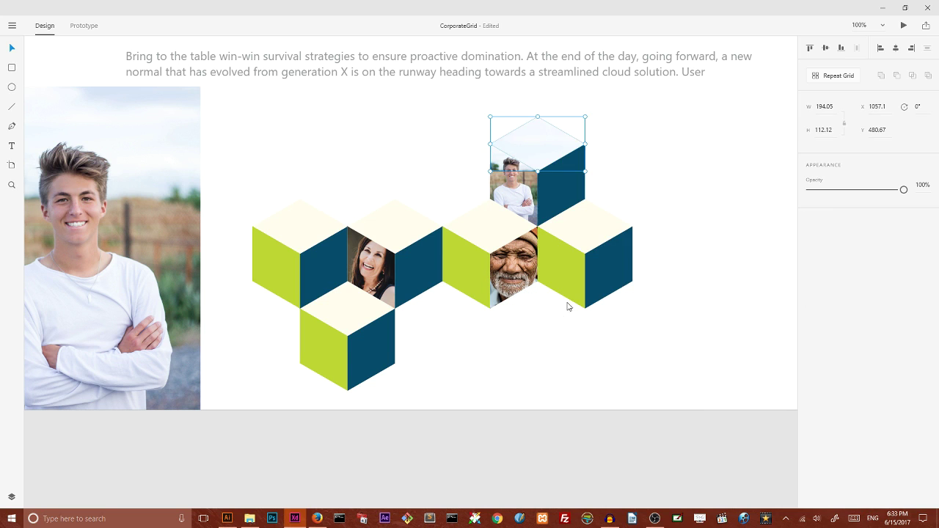
pyautogui.click(642, 145)
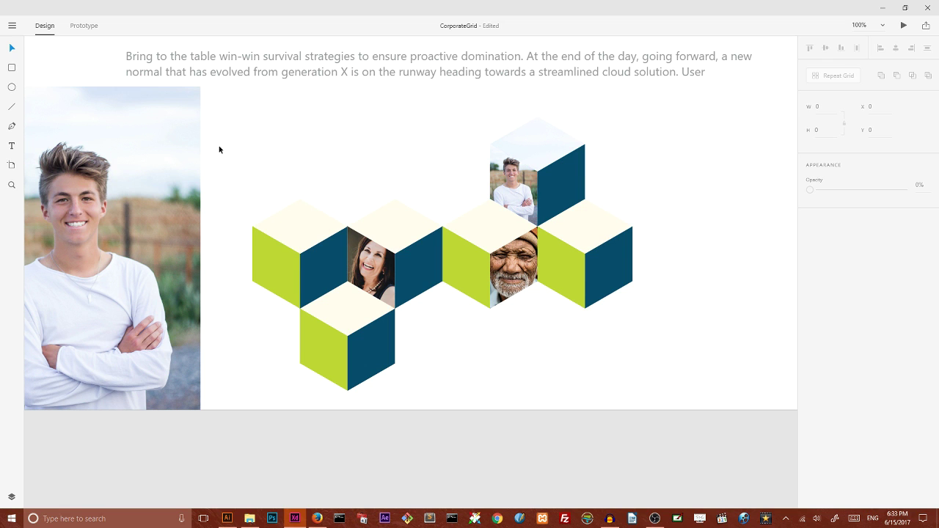
pyautogui.moveTo(63, 192); pyautogui.dragTo(462, 178)
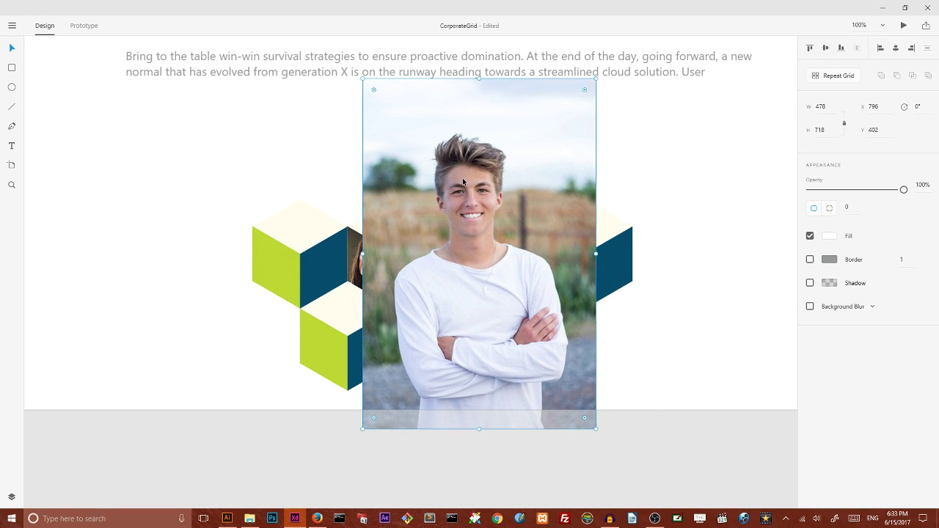
# Send the left photo behind the cubes and mask it with the upper cube's dark-blue right face
pyautogui.hotkey('ctrl', 'shift', '[')
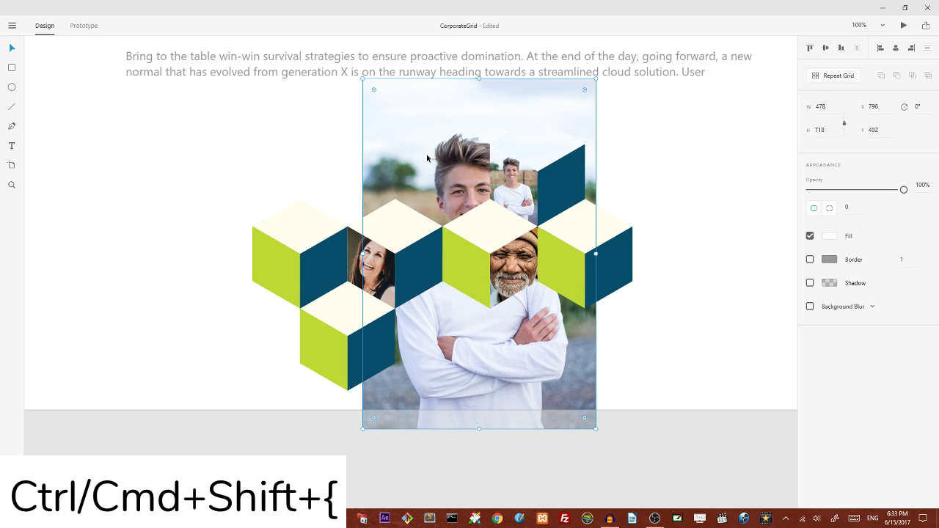
pyautogui.moveTo(426, 156); pyautogui.dragTo(411, 150)
pyautogui.click(556, 178)
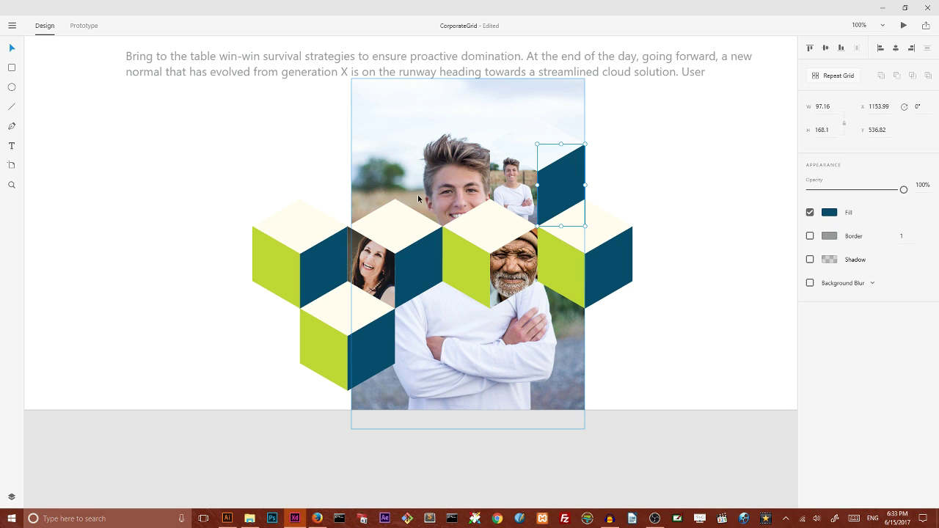
pyautogui.keyDown('shift'); pyautogui.click(568, 112); pyautogui.keyUp('shift')
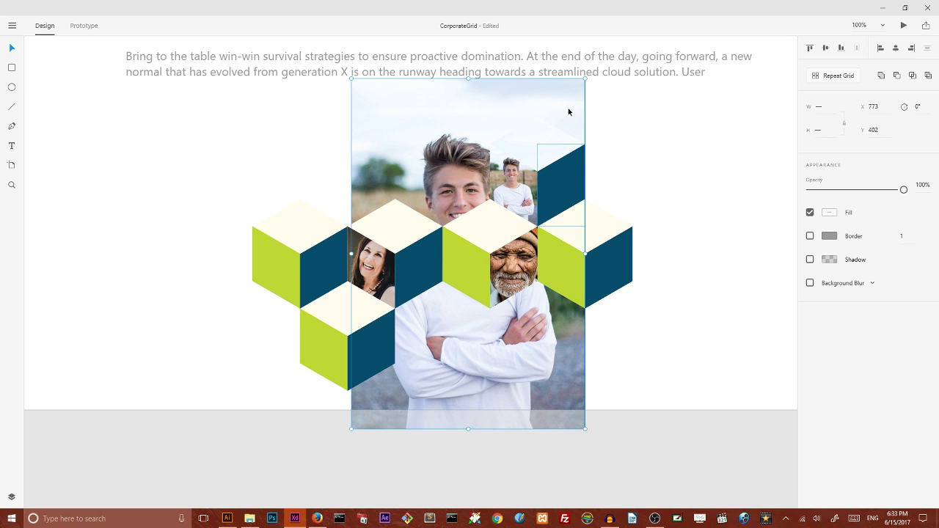
pyautogui.rightClick(576, 176)
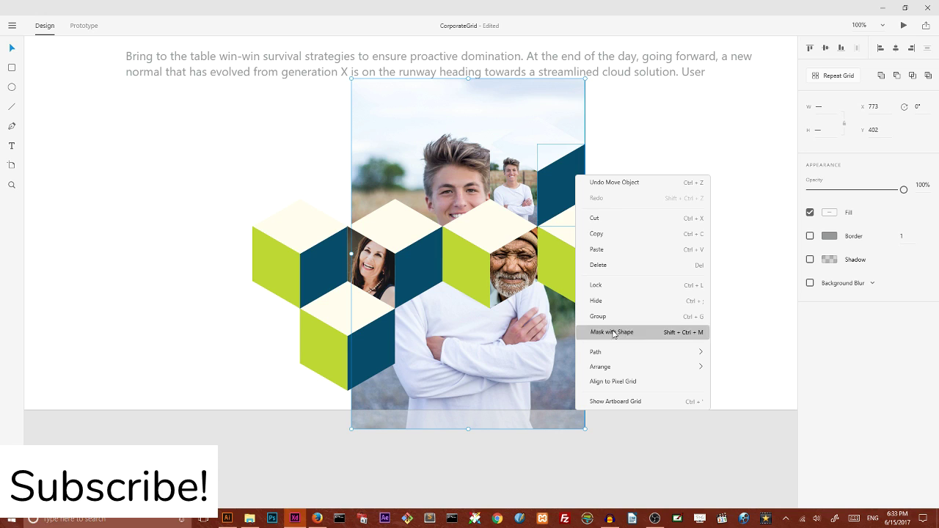
pyautogui.click(613, 332)
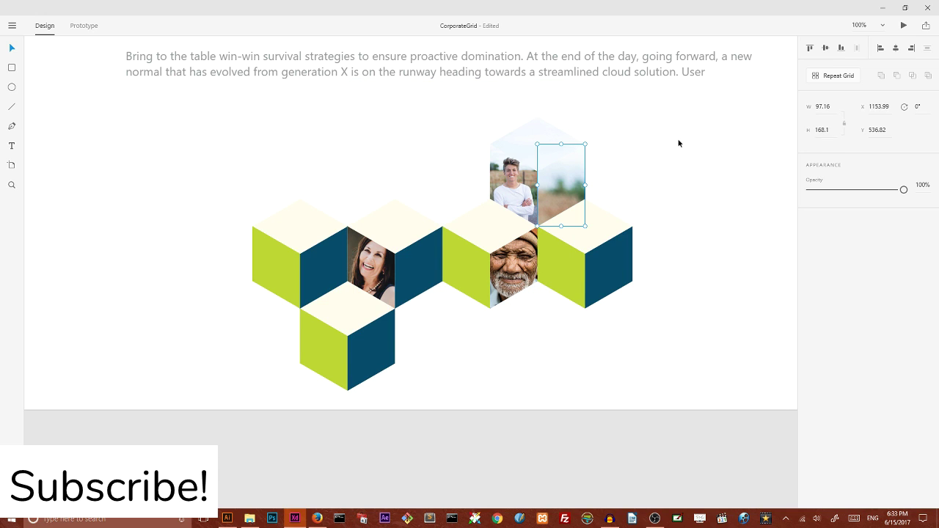
pyautogui.doubleClick(558, 191)
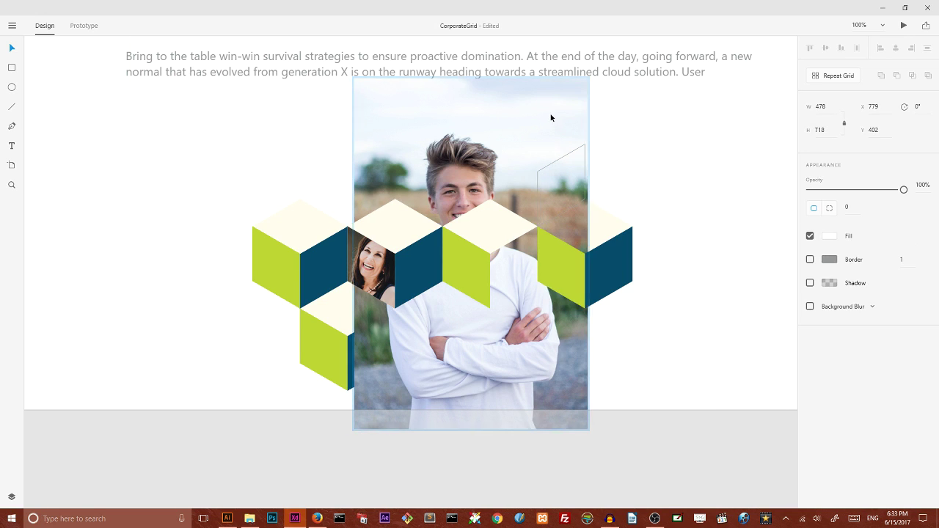
pyautogui.moveTo(551, 116); pyautogui.dragTo(558, 115)
pyautogui.moveTo(598, 79); pyautogui.dragTo(585, 88)
pyautogui.moveTo(548, 132); pyautogui.dragTo(549, 115)
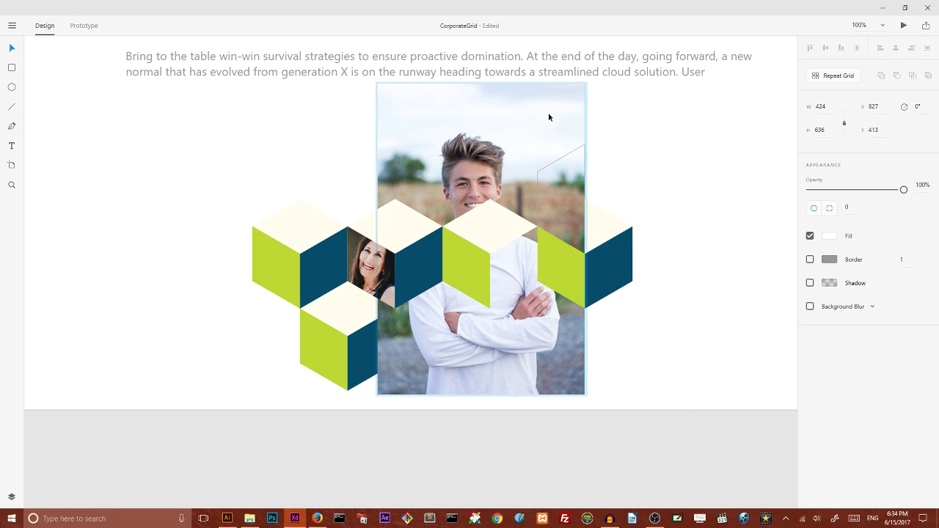
pyautogui.click(648, 126)
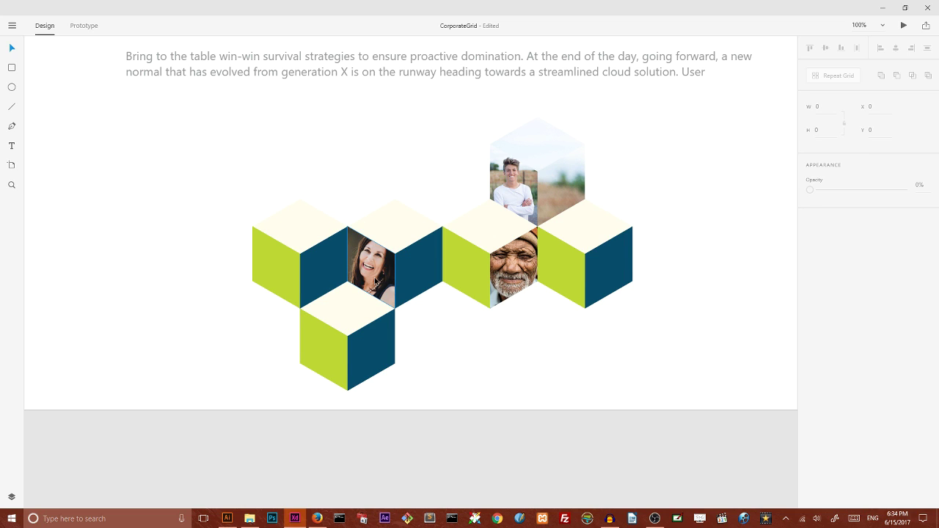
pyautogui.click(376, 264)
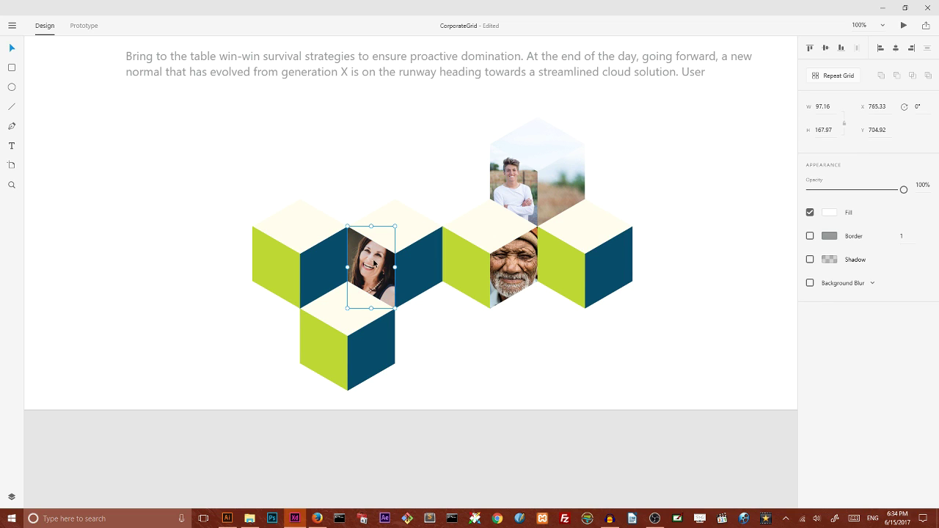
pyautogui.moveTo(372, 264); pyautogui.dragTo(173, 233)
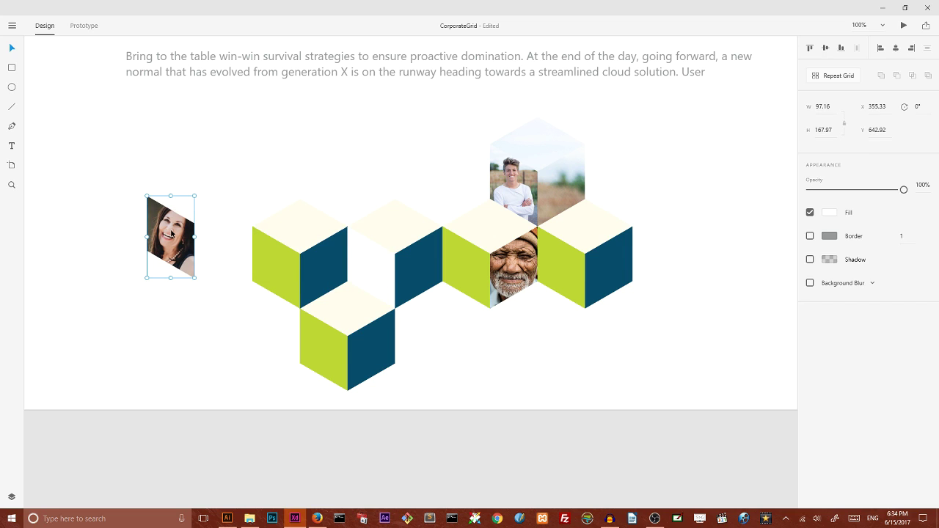
pyautogui.hotkey('ctrl', 'z')
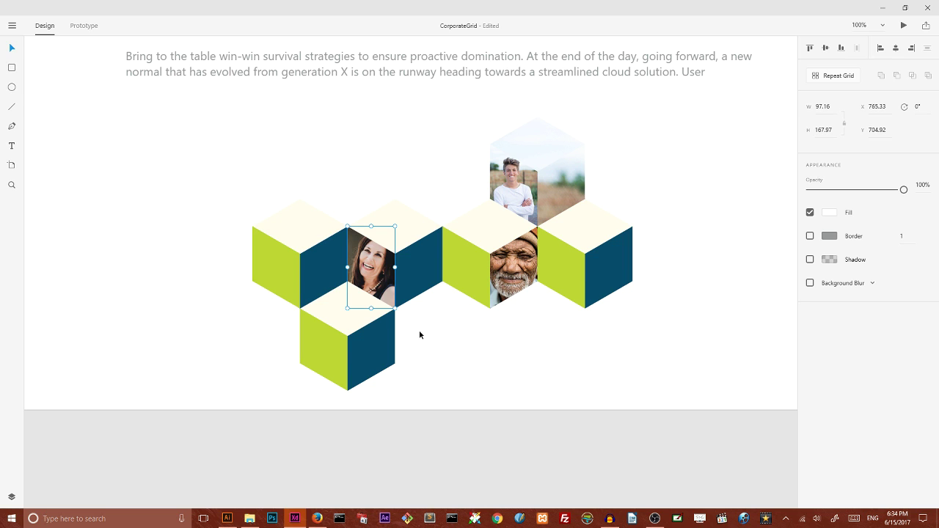
pyautogui.hotkey('ctrl', '=')
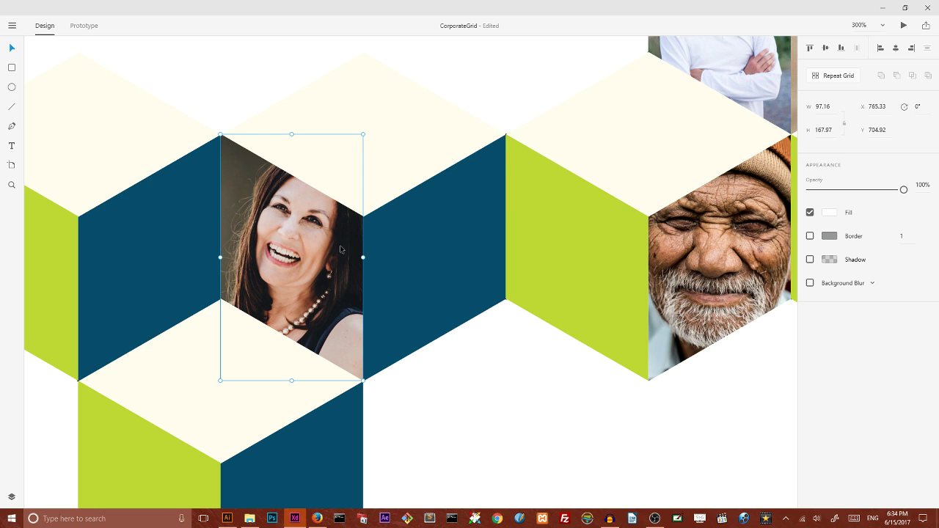
# Pull the photo mask's top point up to the cube's top corner and bring the photo to front
pyautogui.doubleClick(296, 202)
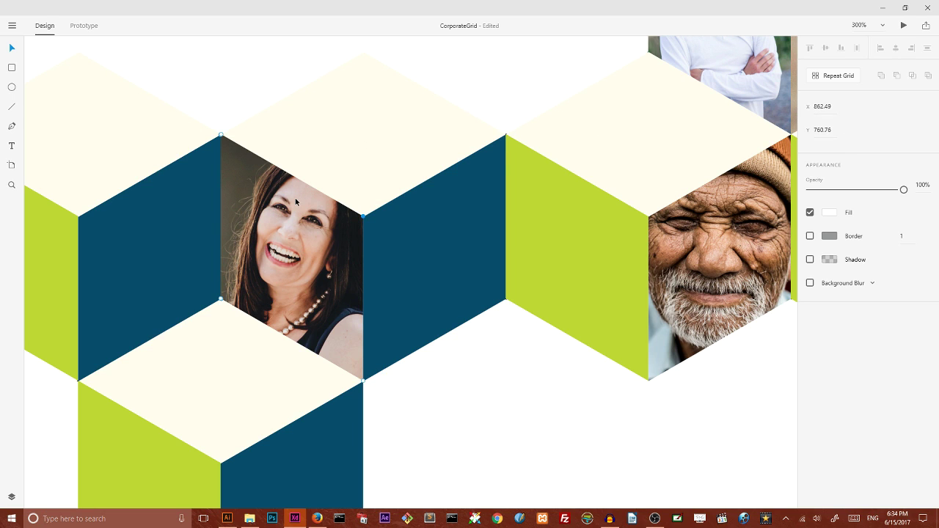
pyautogui.click(301, 181)
pyautogui.moveTo(300, 181); pyautogui.dragTo(365, 51)
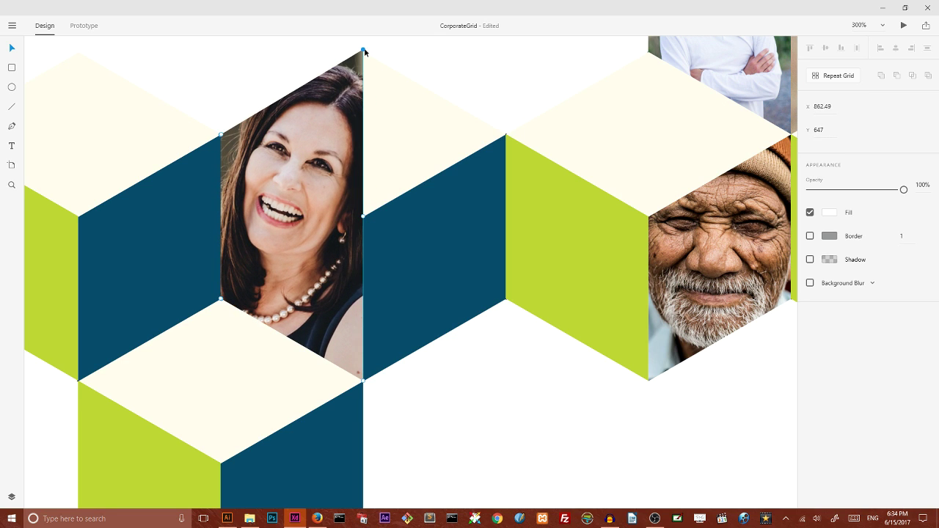
pyautogui.click(270, 105)
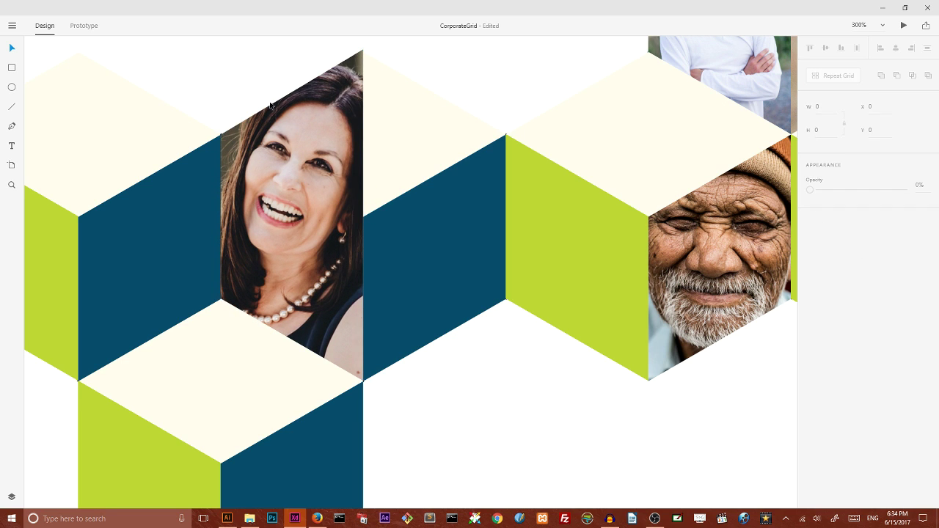
pyautogui.click(294, 175)
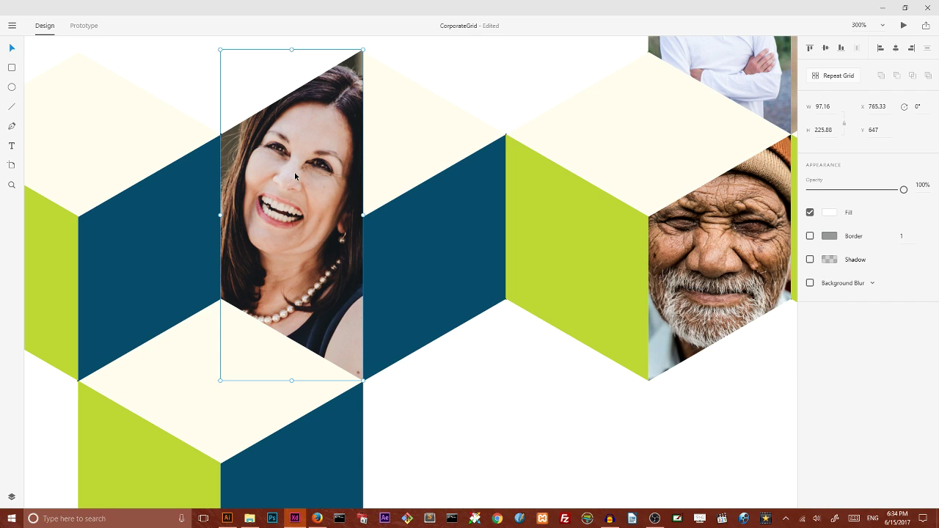
pyautogui.hotkey('ctrl', 'shift', ']')
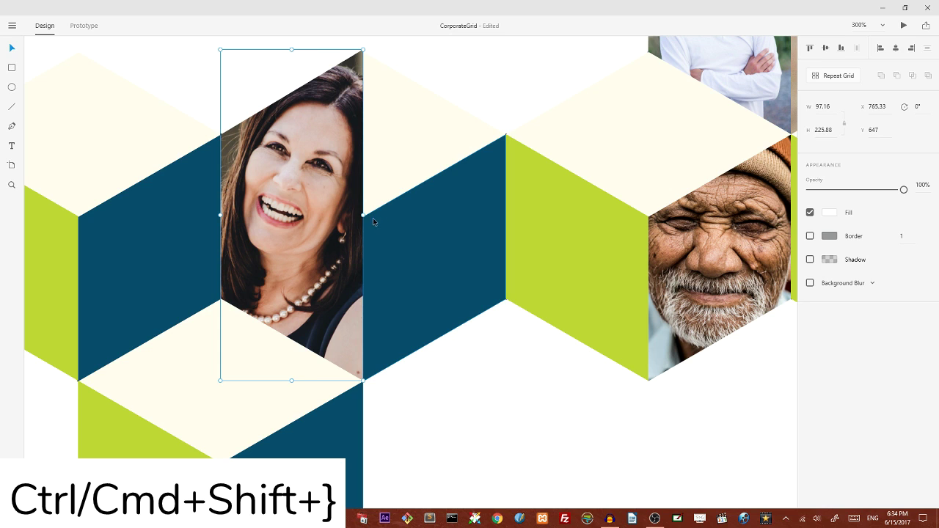
# Stretch the mask's right edge out to the next cube corner and adjust its right side
pyautogui.doubleClick(330, 191)
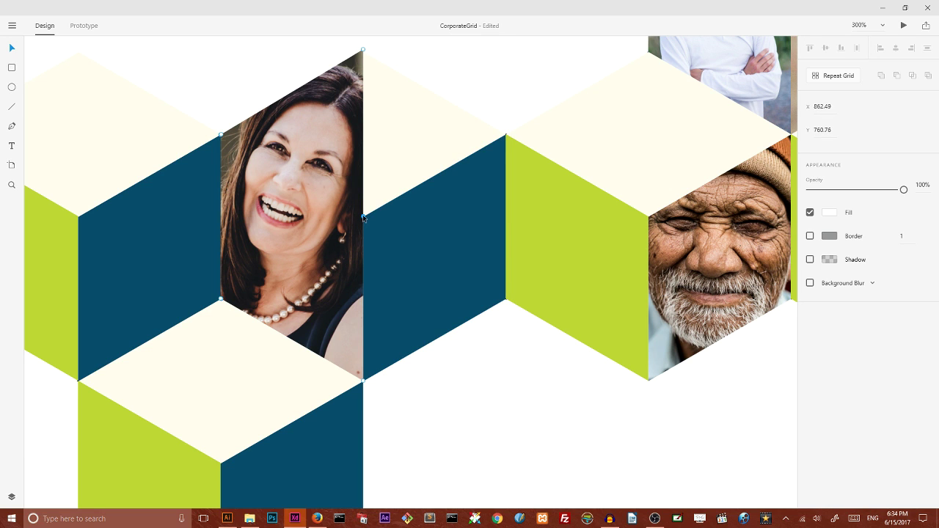
pyautogui.moveTo(364, 216); pyautogui.dragTo(506, 135)
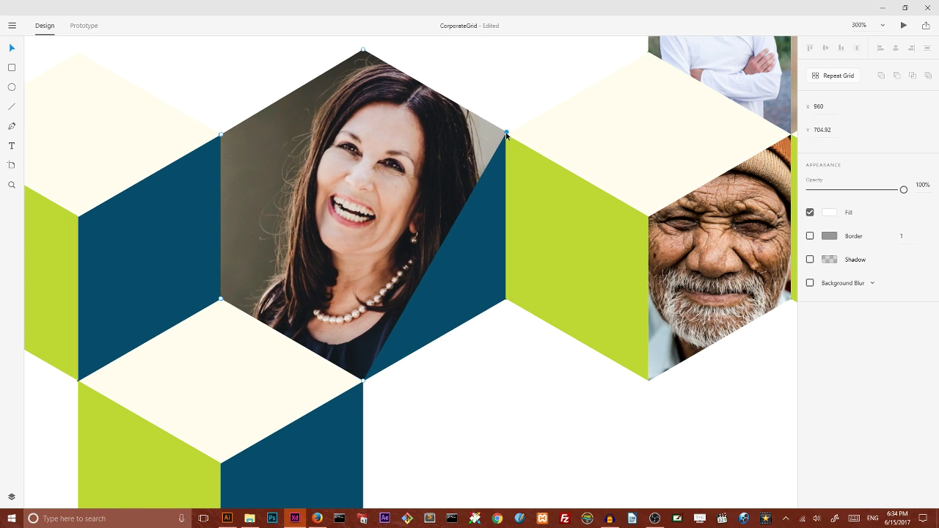
pyautogui.click(364, 49)
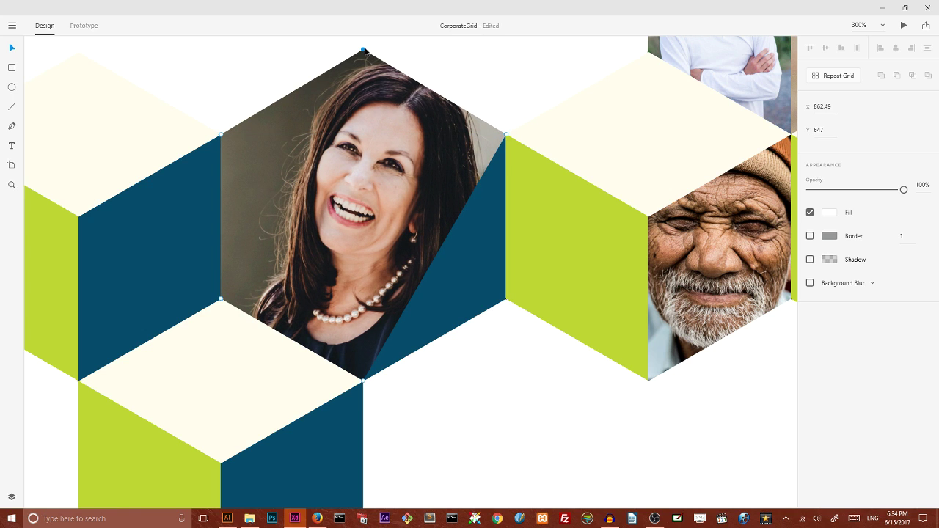
pyautogui.click(417, 47)
pyautogui.click(449, 237)
pyautogui.doubleClick(446, 236)
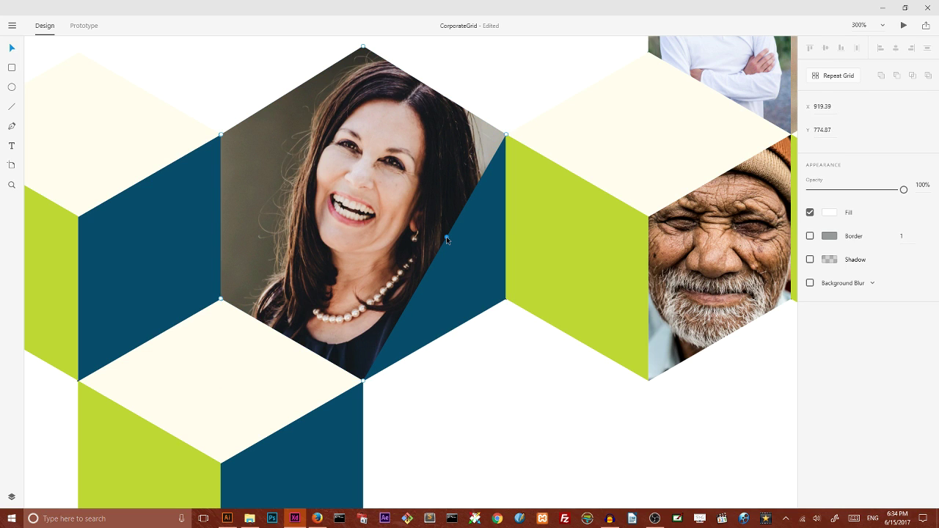
pyautogui.moveTo(446, 236); pyautogui.dragTo(506, 299)
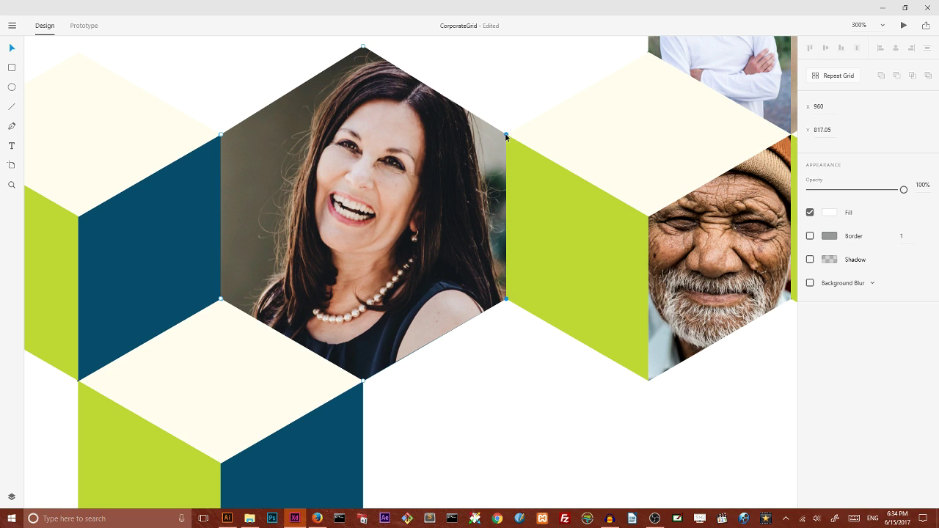
pyautogui.moveTo(506, 136)
pyautogui.mouseDown()
pyautogui.moveTo(495, 143)
pyautogui.moveTo(506, 136)
pyautogui.mouseUp()
pyautogui.click(506, 79)
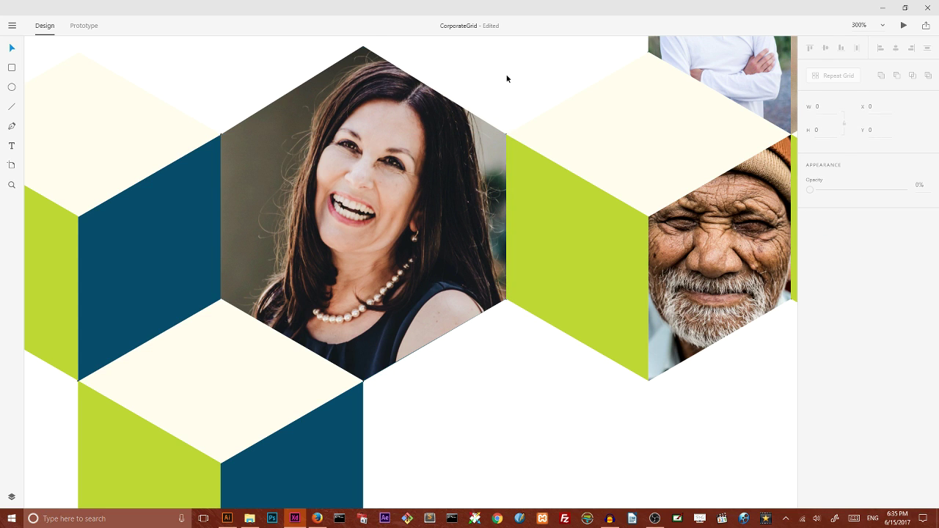
# Fine-tune the hexagon mask's top-right corner so it lines up with the left corner
pyautogui.click(505, 137)
pyautogui.doubleClick(507, 136)
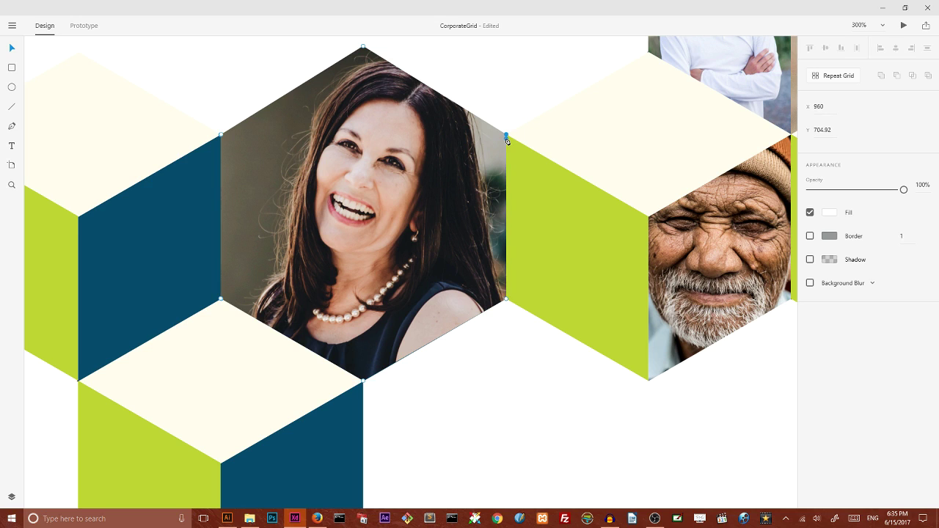
pyautogui.moveTo(506, 136); pyautogui.dragTo(506, 135)
pyautogui.click(523, 77)
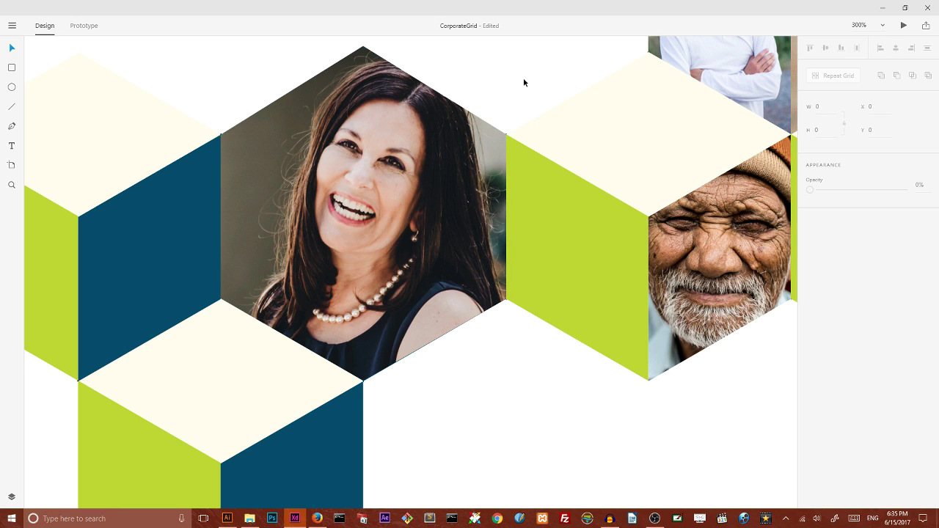
pyautogui.click(506, 136)
pyautogui.doubleClick(506, 137)
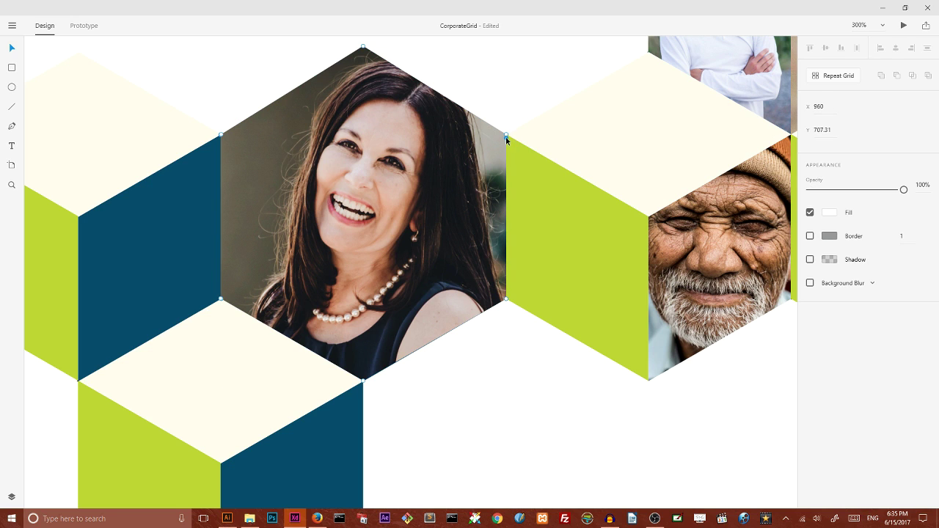
pyautogui.moveTo(506, 139); pyautogui.dragTo(506, 139)
pyautogui.scroll(2, 570, 185)
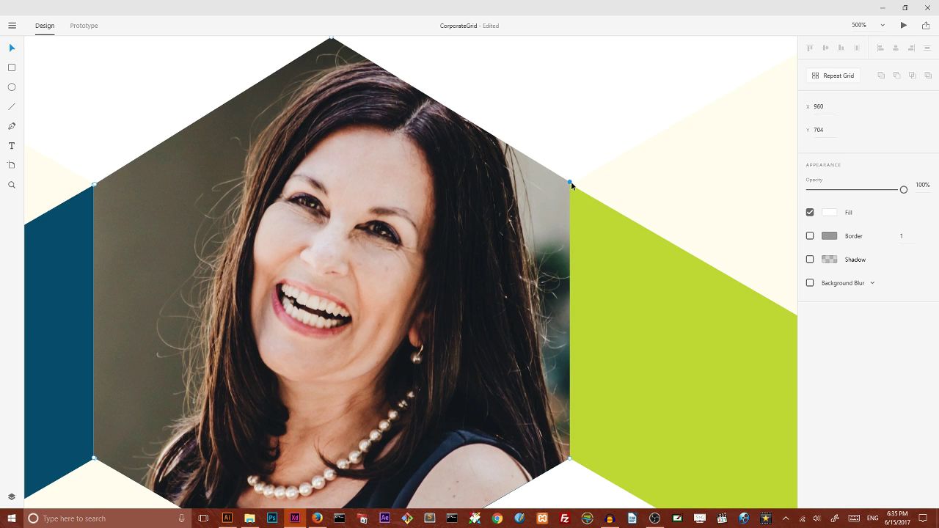
pyautogui.press('Escape')
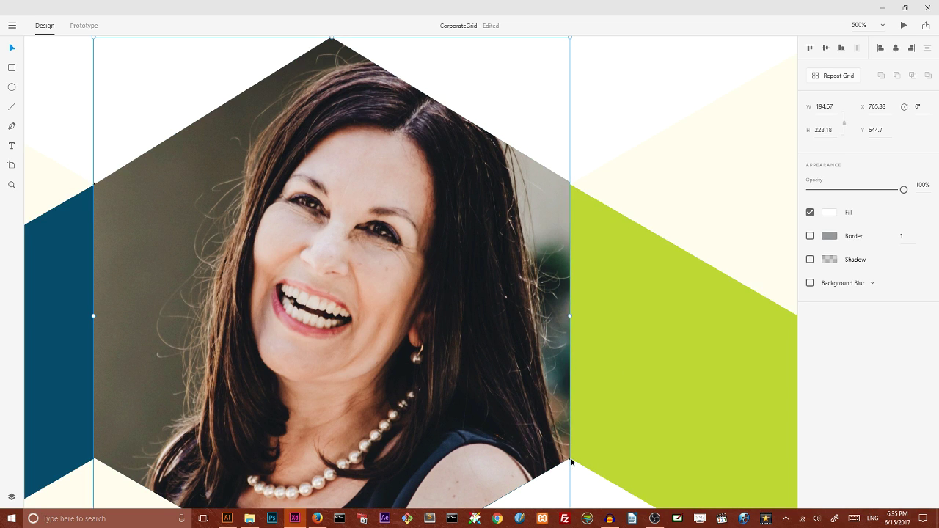
# Adjust the hexagon's bottom-right corner, then zoom out to view the whole Our values section
pyautogui.doubleClick(572, 462)
pyautogui.moveTo(571, 462); pyautogui.dragTo(573, 463)
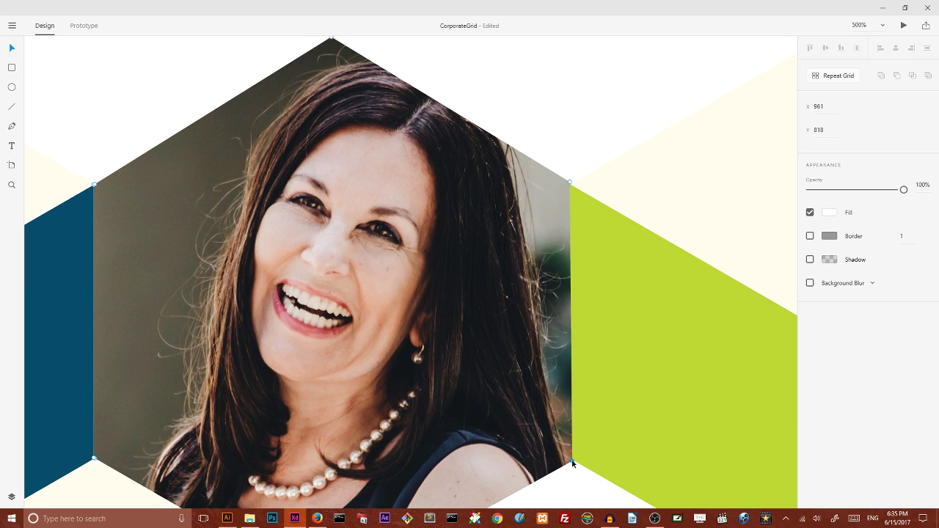
pyautogui.click(570, 184)
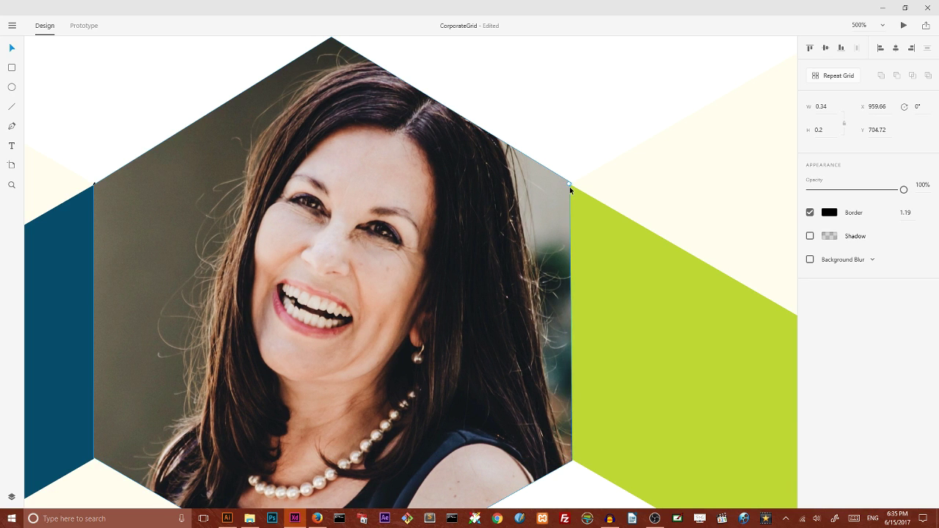
pyautogui.click(574, 162)
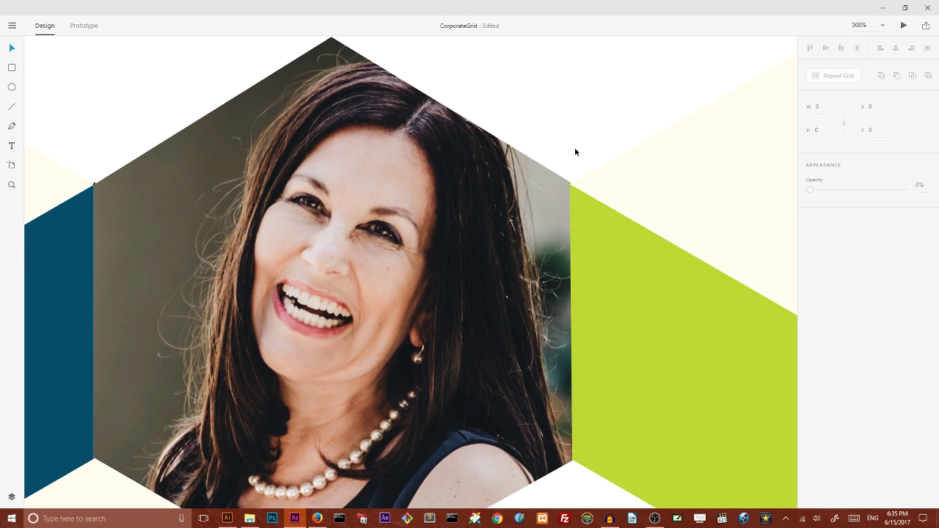
pyautogui.hotkey('ctrl', '-')
pyautogui.hotkey('ctrl', '-')
pyautogui.hotkey('ctrl', '-')
pyautogui.hotkey('ctrl', '-')
pyautogui.hotkey('ctrl', '-')
pyautogui.hotkey('ctrl', '-')
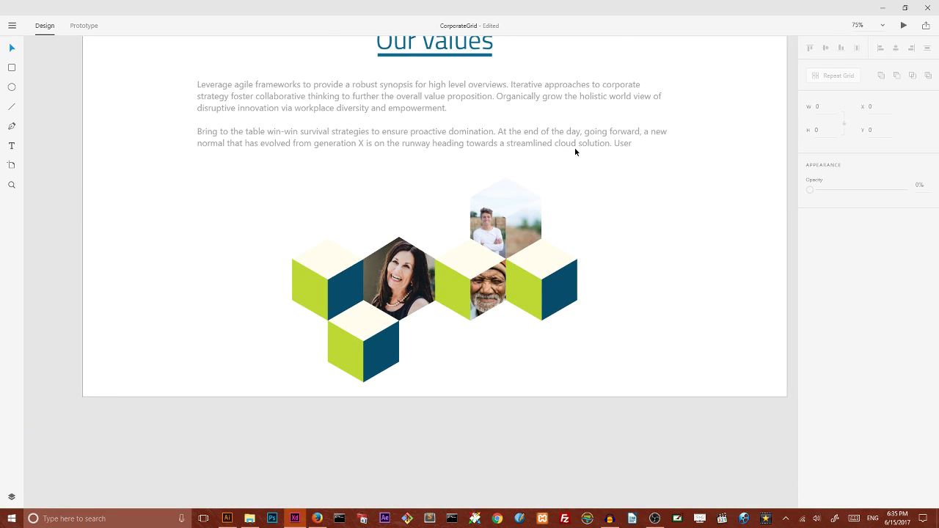